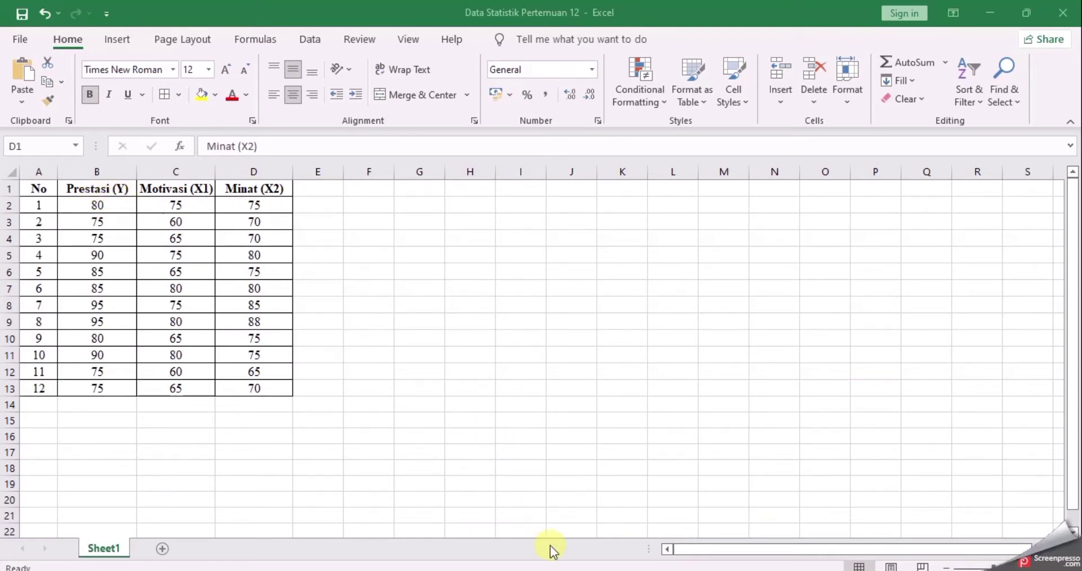
Minimize the Word and Excel documents and bring up the empty SPSS Data Editor in Variable View
key(alt+Tab)
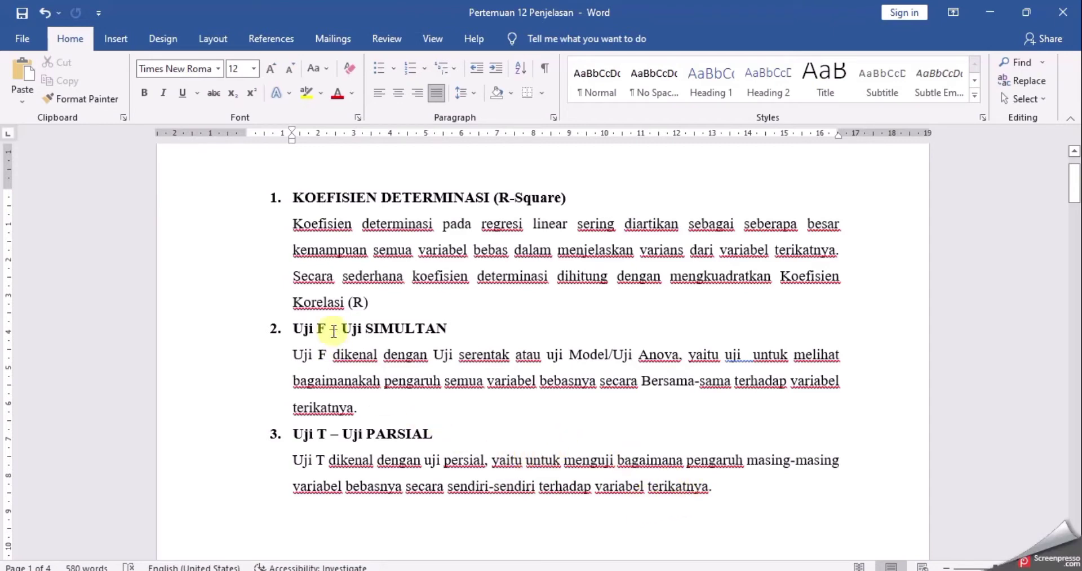
click(983, 19)
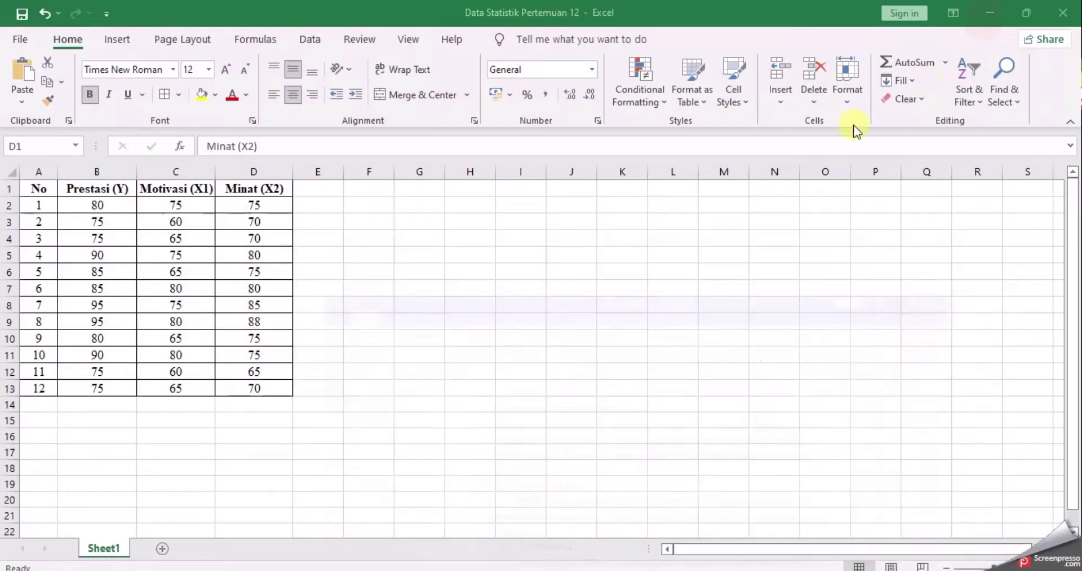
click(983, 18)
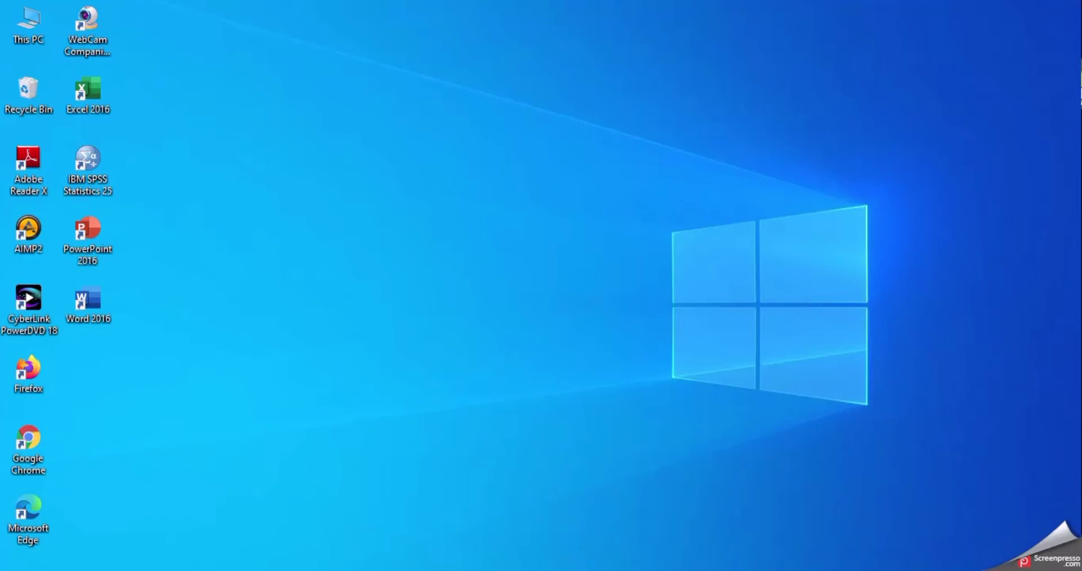
mouse_move(562, 570)
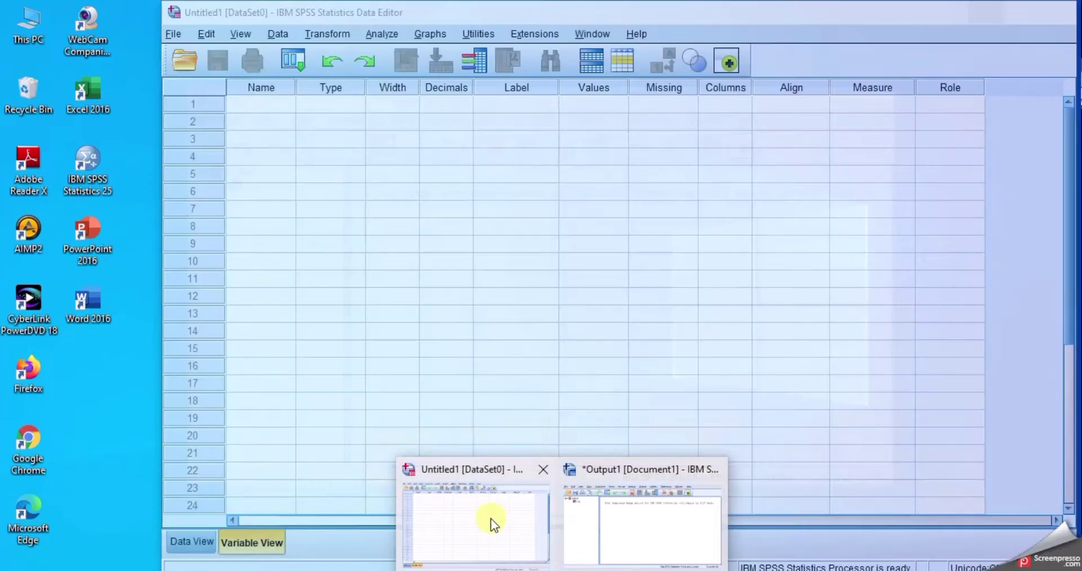
click(489, 517)
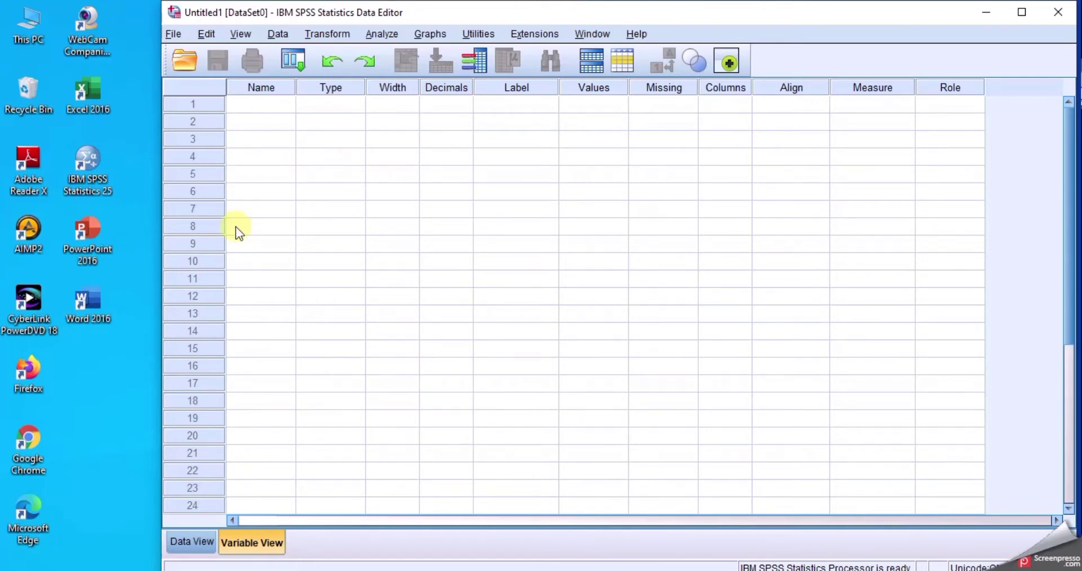
click(253, 544)
click(259, 105)
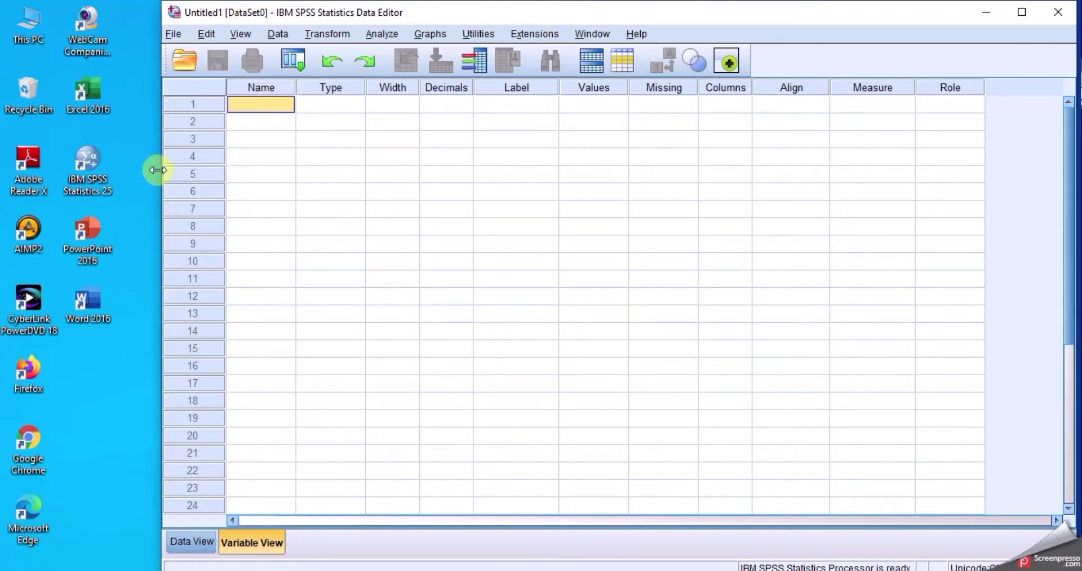
Arrange the Excel data workbook and the SPSS Data Editor side by side with all twelve data rows showing
drag(158, 170, 329, 198)
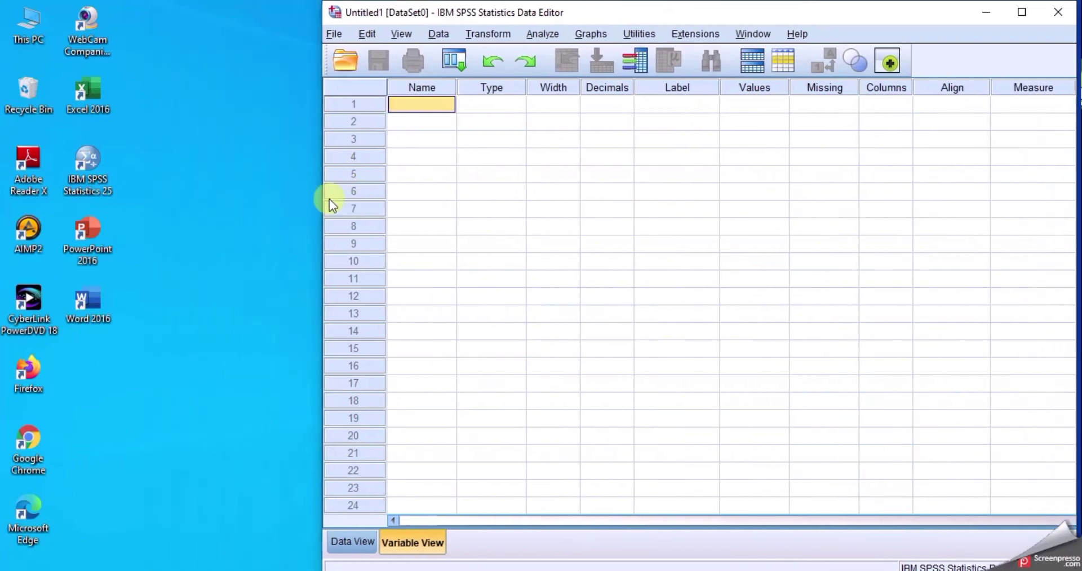
click(601, 564)
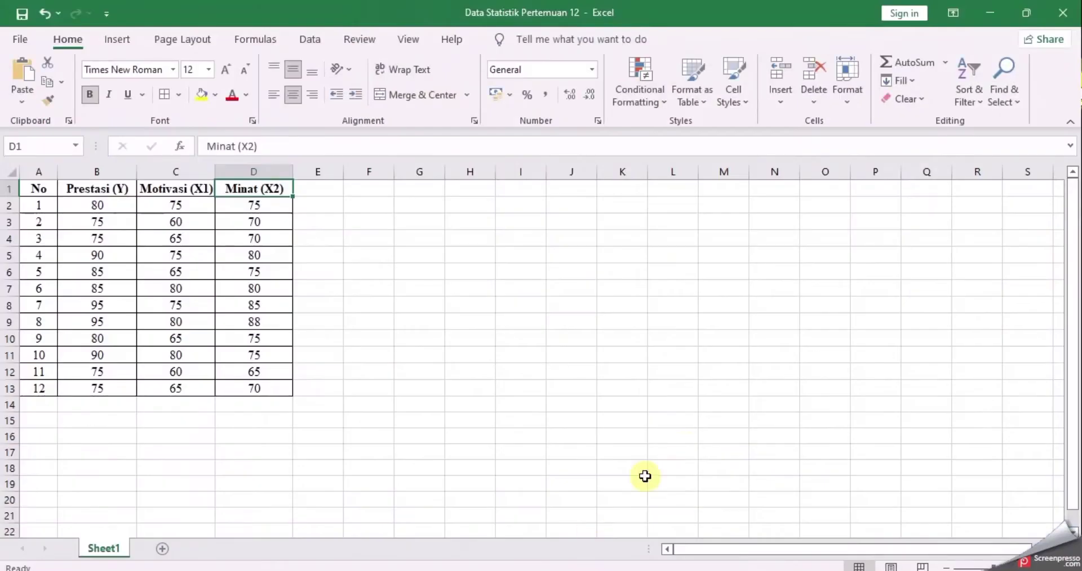
click(1022, 13)
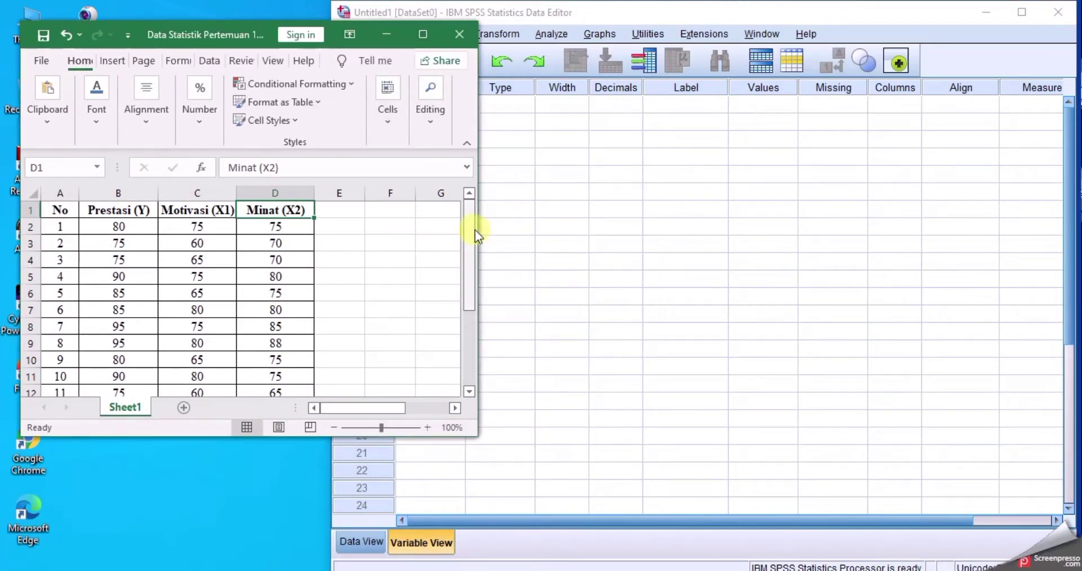
drag(477, 234, 329, 266)
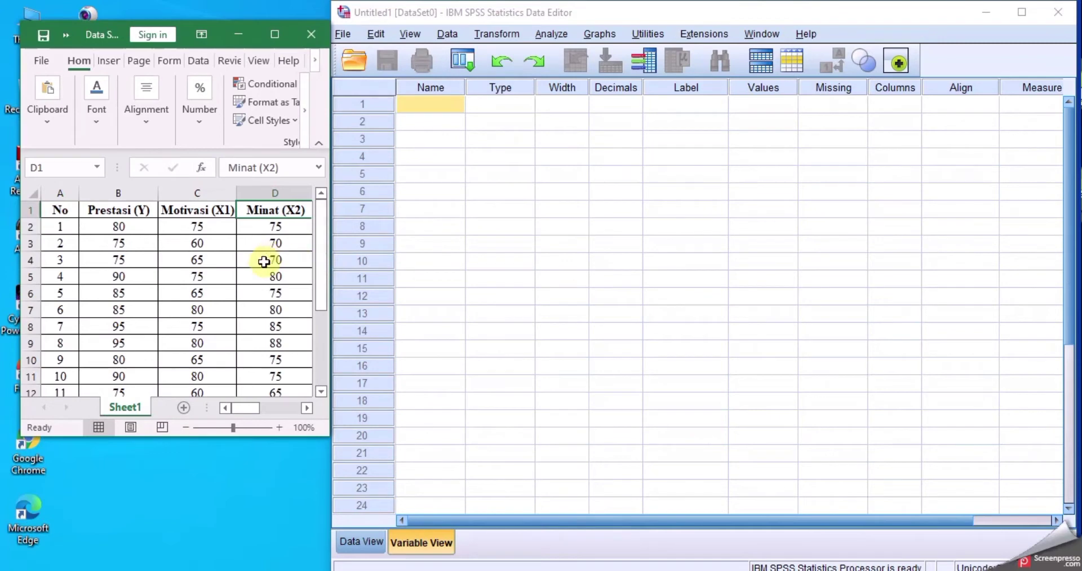
drag(171, 439, 175, 566)
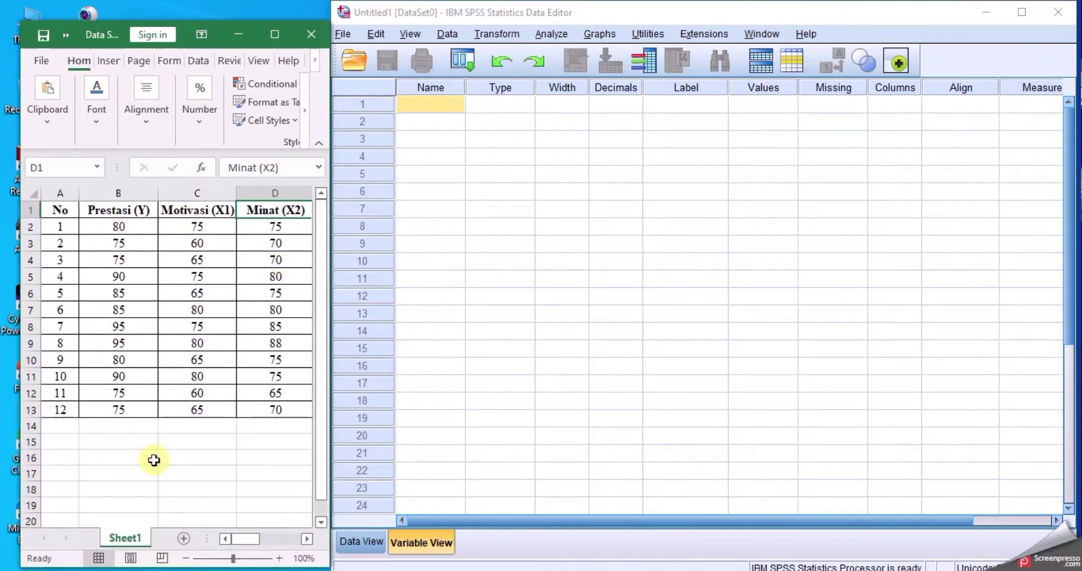
Define the first variable with the name Prestasi
click(434, 107)
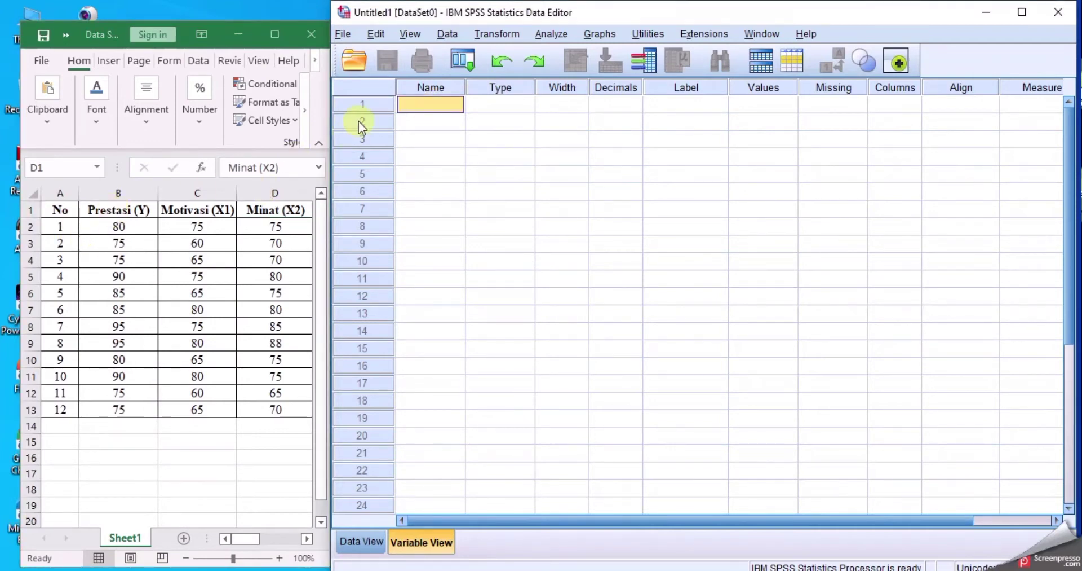
text(PRE)
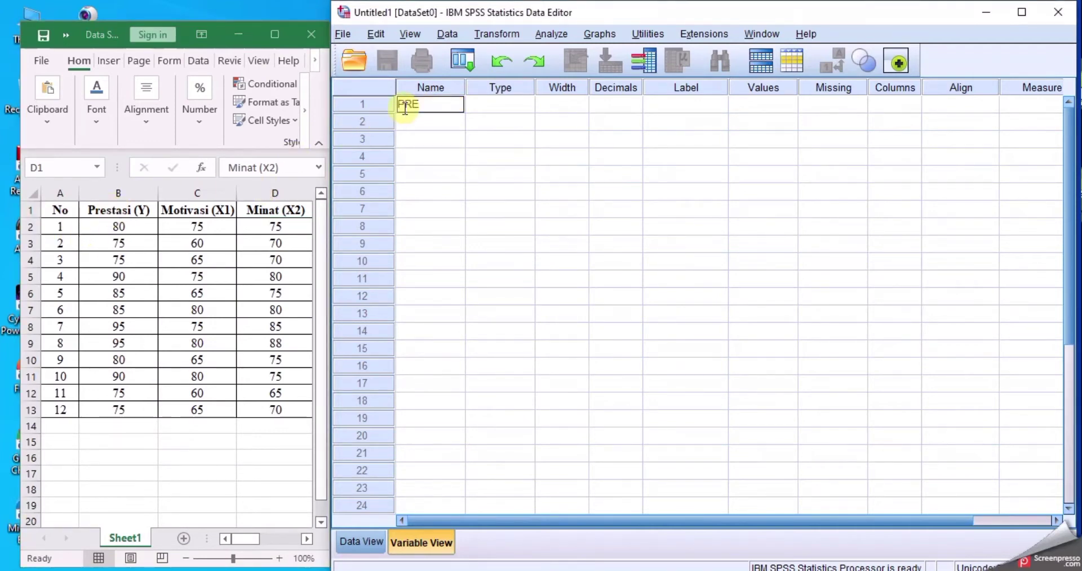
text(STA)
key(BackSpace)
key(BackSpace)
key(BackSpace)
click(418, 122)
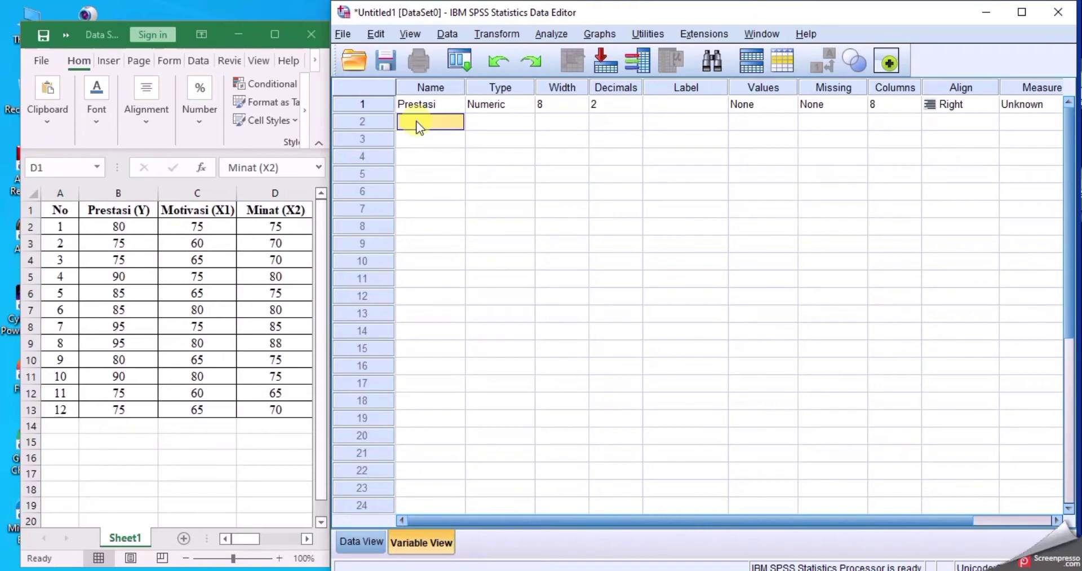
Add Motivasi as the second variable and Minat as the third variable
text(Motivasi)
click(428, 141)
text(M)
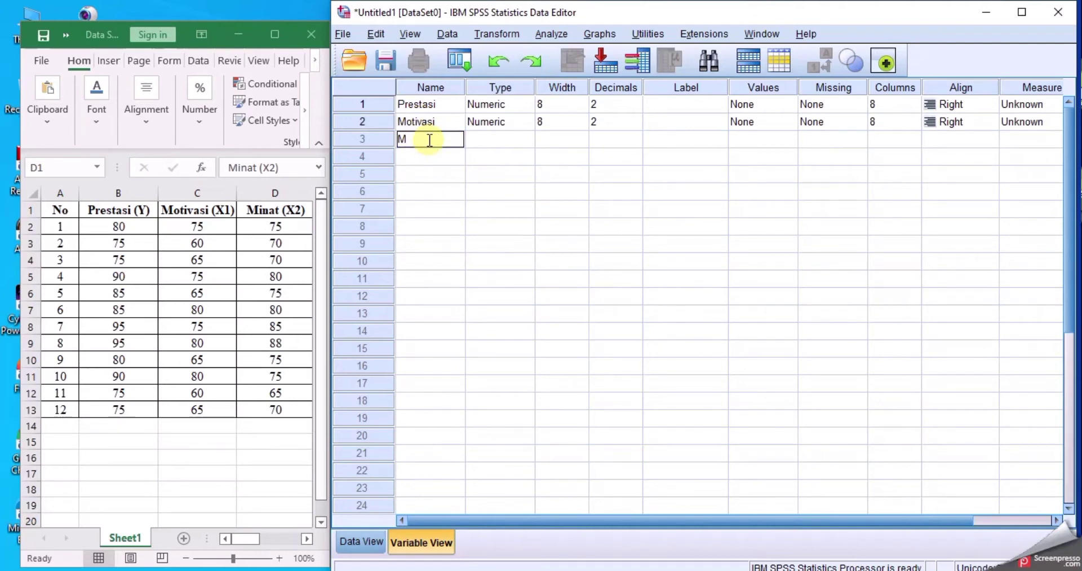
text(inat)
click(484, 157)
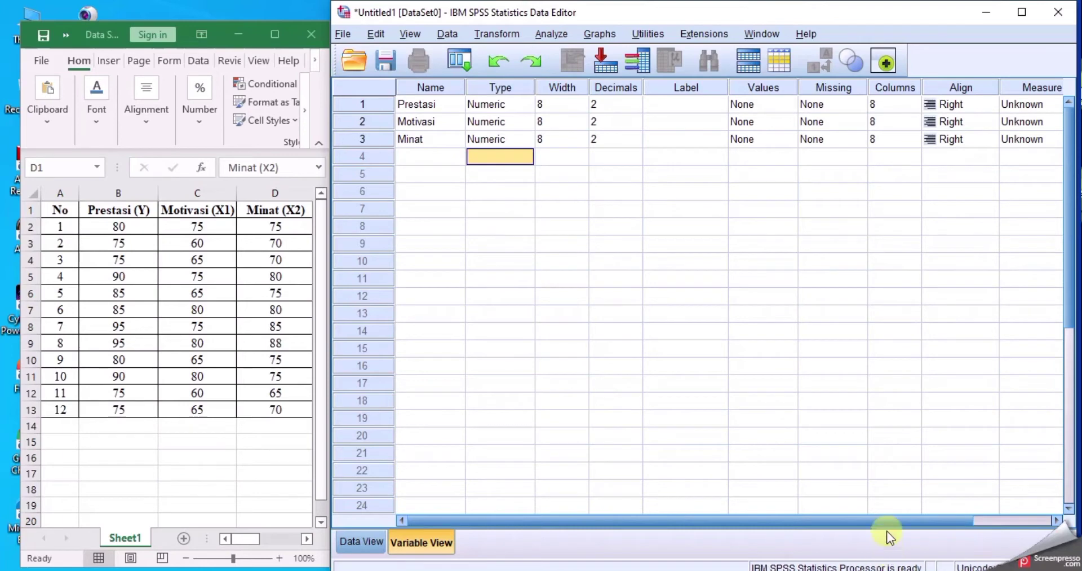
Set the measurement level of Prestasi, Motivasi and Minat to Scale
drag(889, 520, 992, 514)
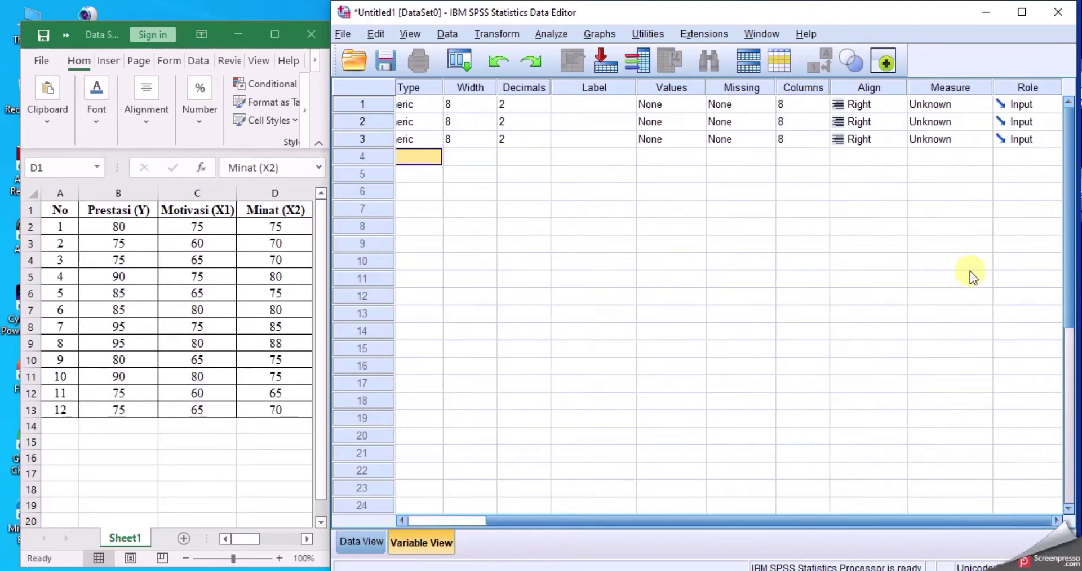
click(929, 108)
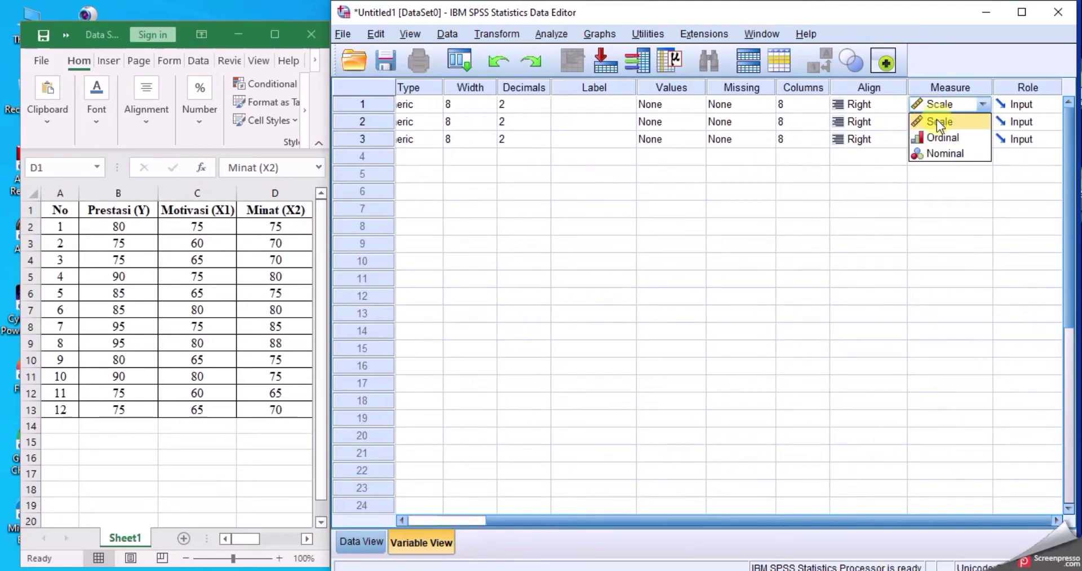
click(937, 122)
click(937, 120)
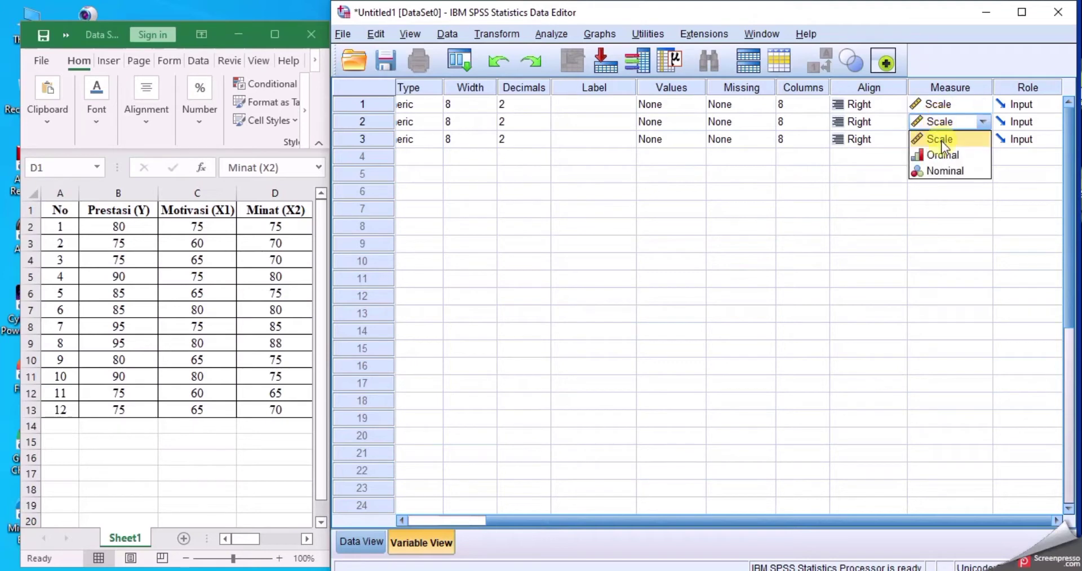
click(943, 141)
click(942, 141)
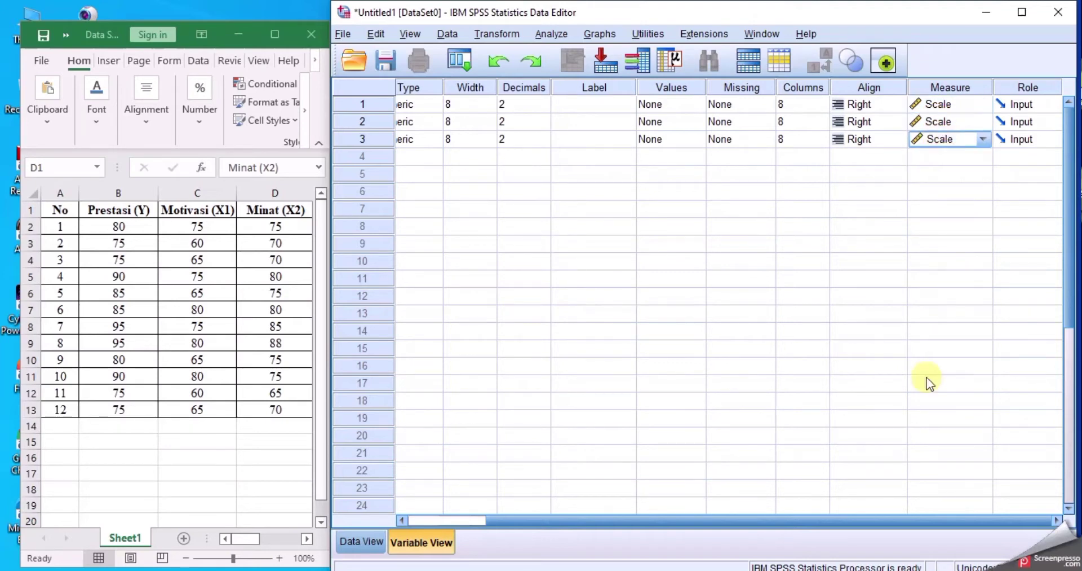
drag(879, 518, 796, 530)
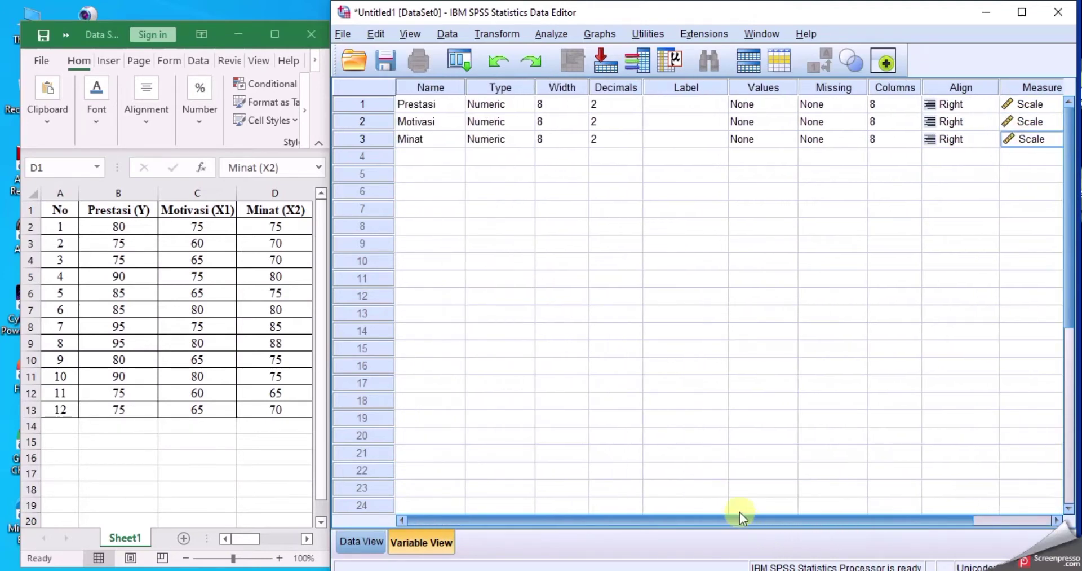
Label Prestasi as Y, Motivasi as X1 and Minat as X2, and switch to Data View
click(698, 103)
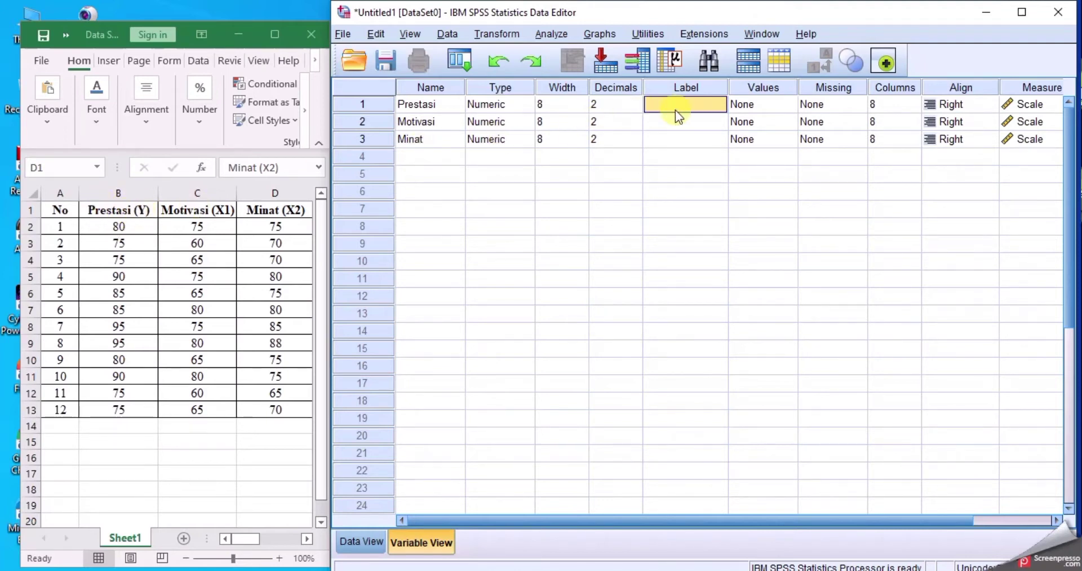
text(Y)
click(691, 124)
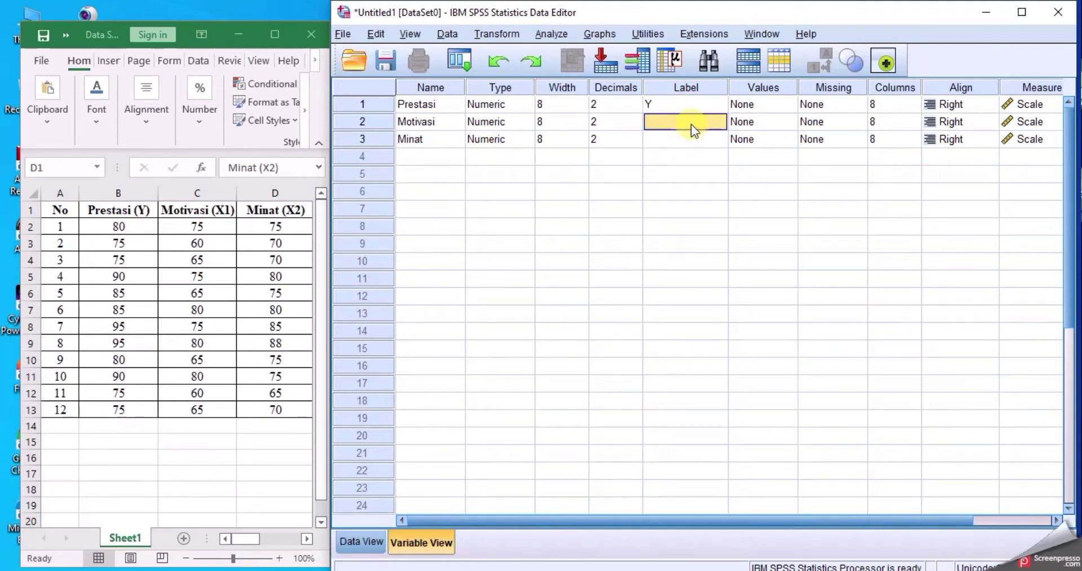
text(X1)
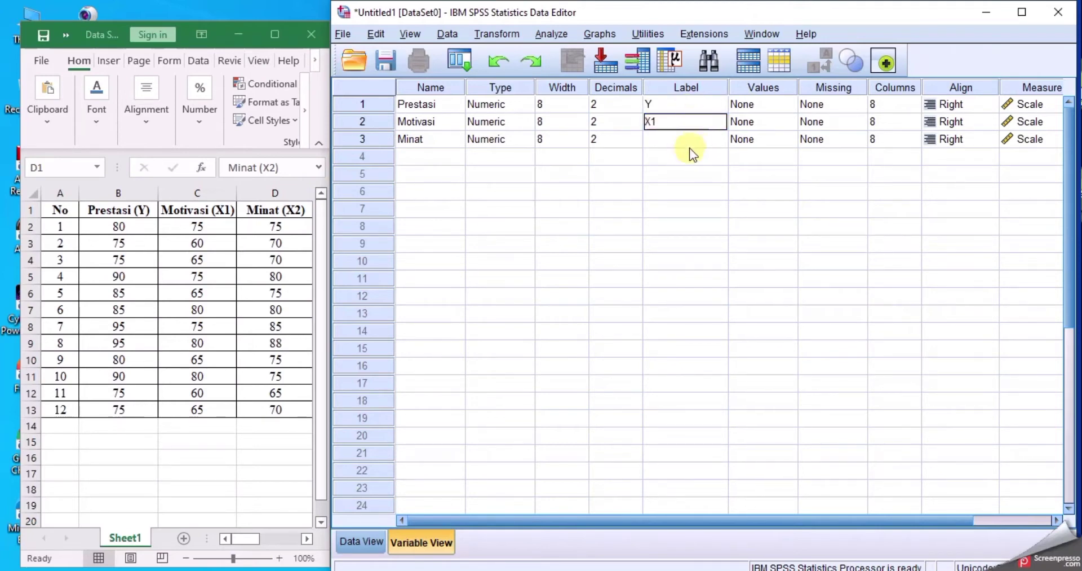
click(683, 141)
text(X2)
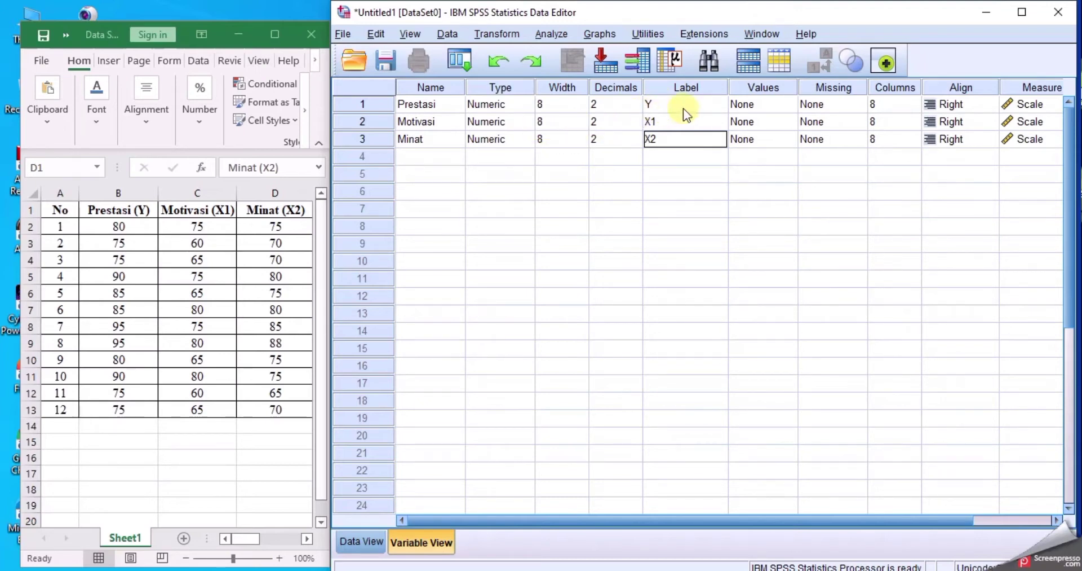
click(662, 120)
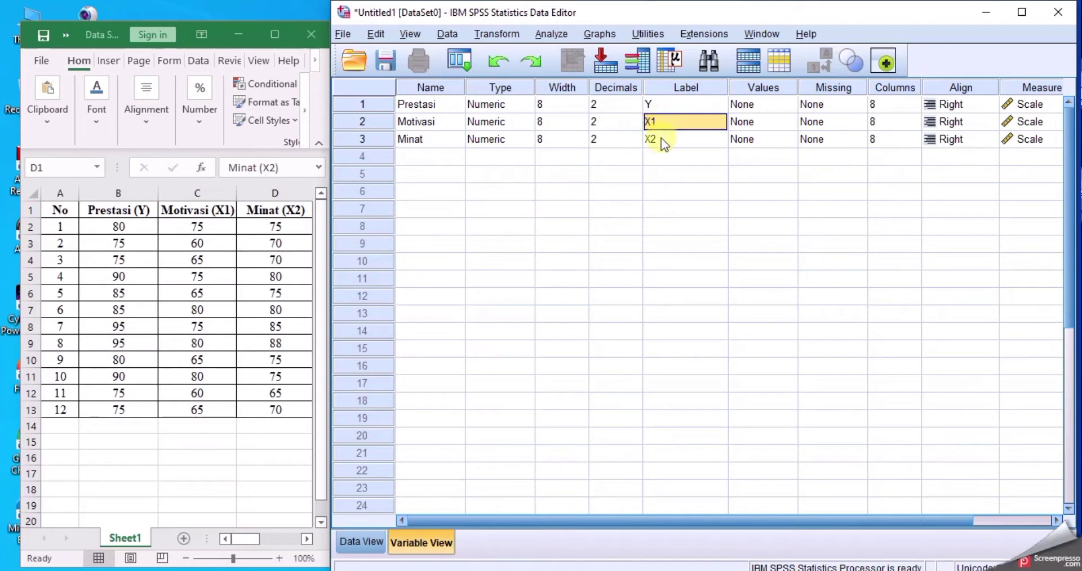
click(661, 137)
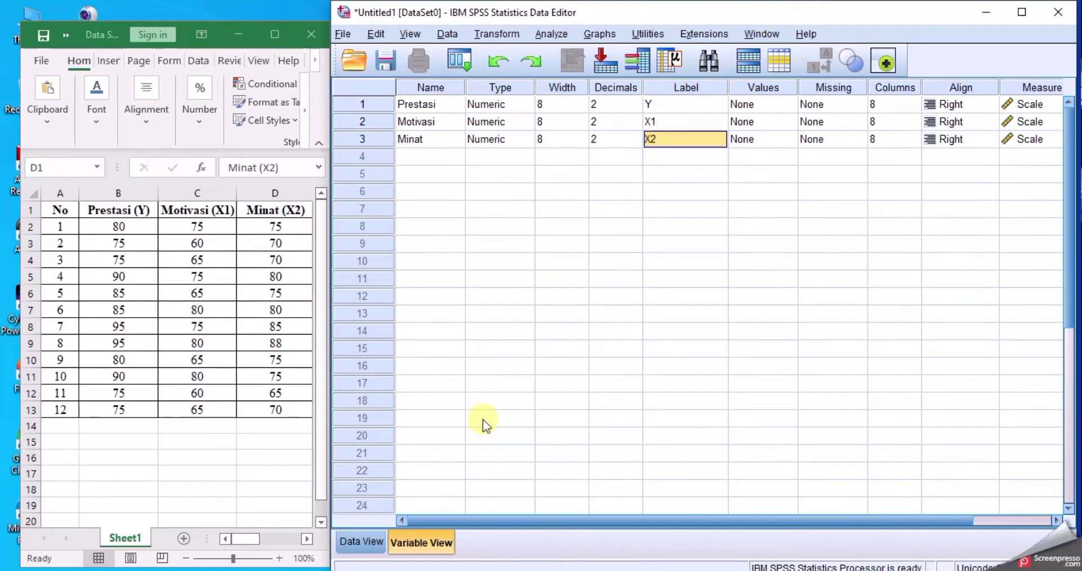
click(359, 543)
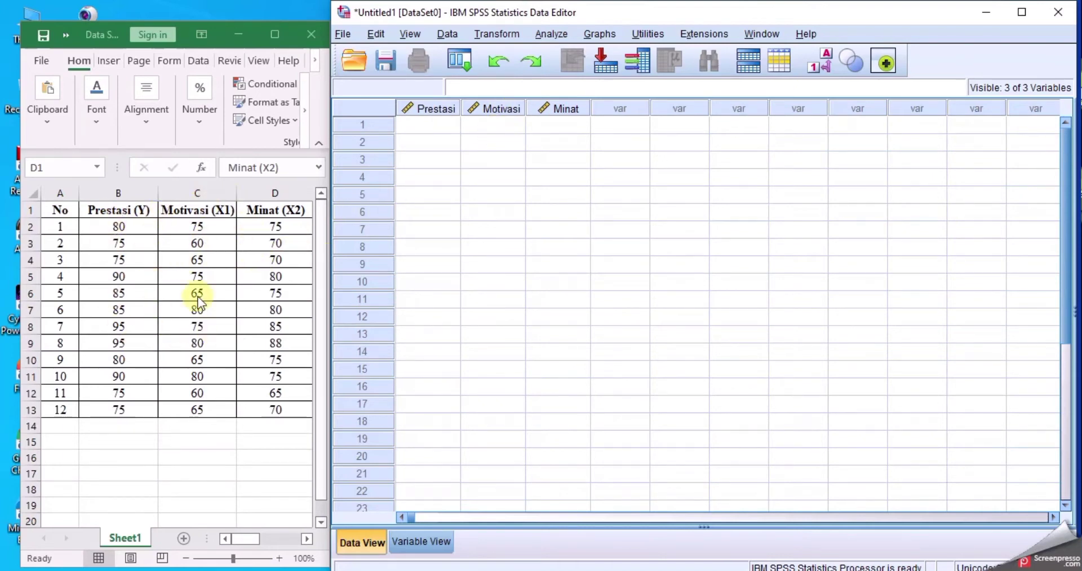
click(130, 227)
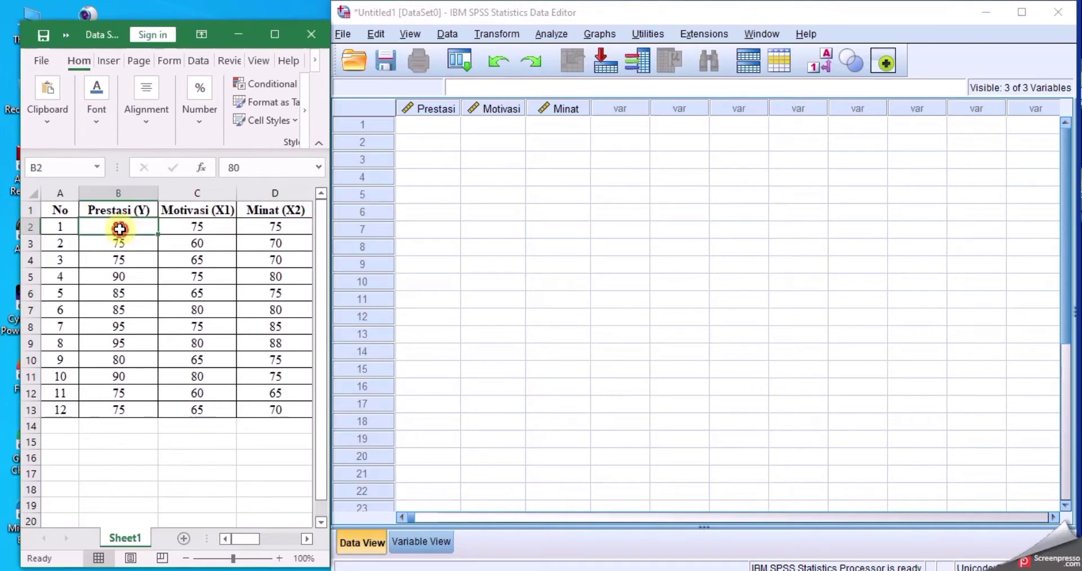
drag(130, 227, 276, 402)
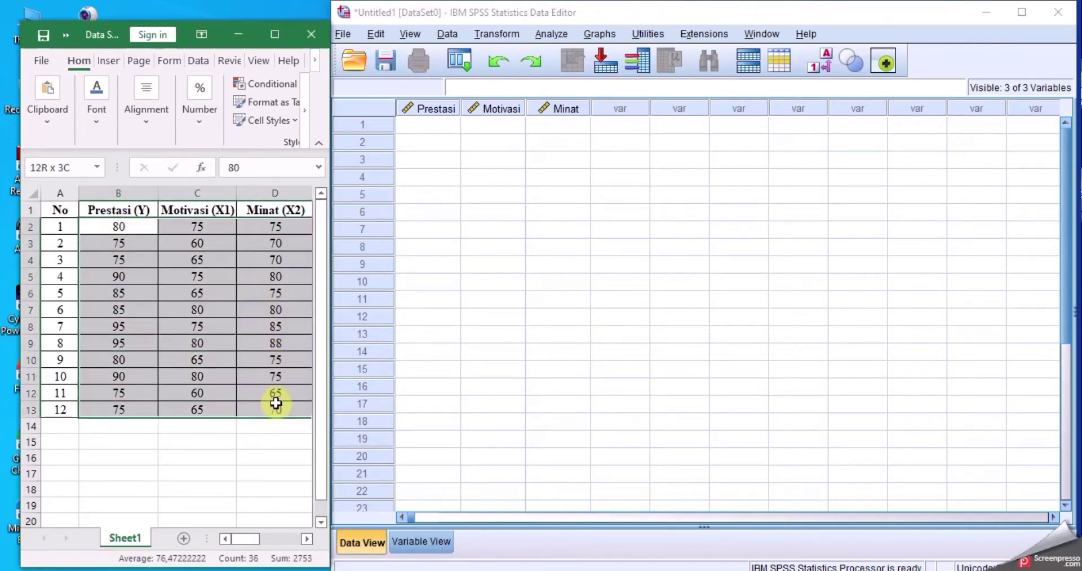
click(199, 293)
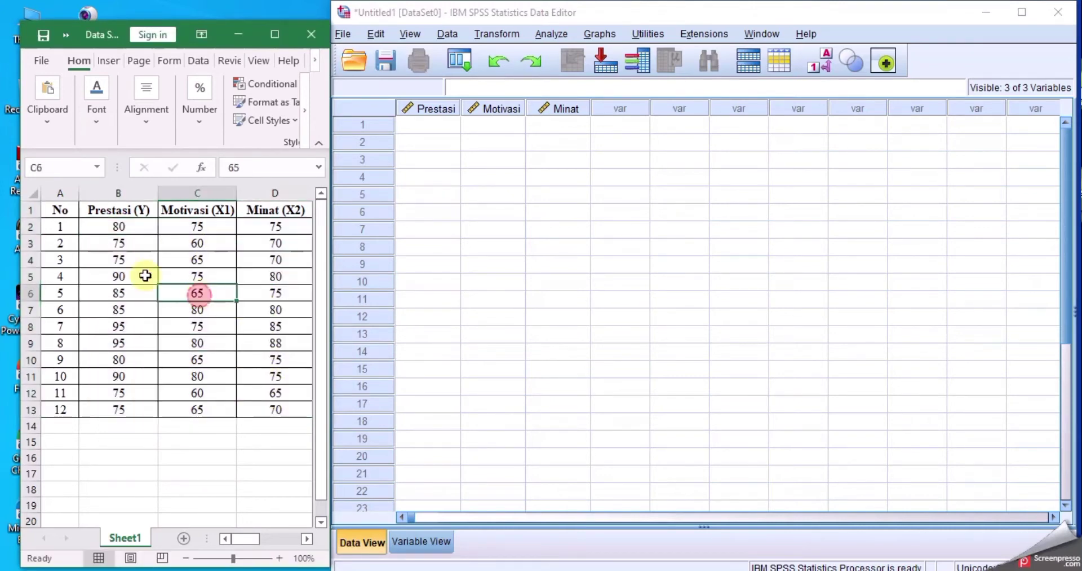
Copy the Prestasi, Motivasi and Minat values in B2:D13 of the Excel sheet into the SPSS data grid, starting at row 1 of Prestasi
click(129, 228)
drag(152, 234, 266, 407)
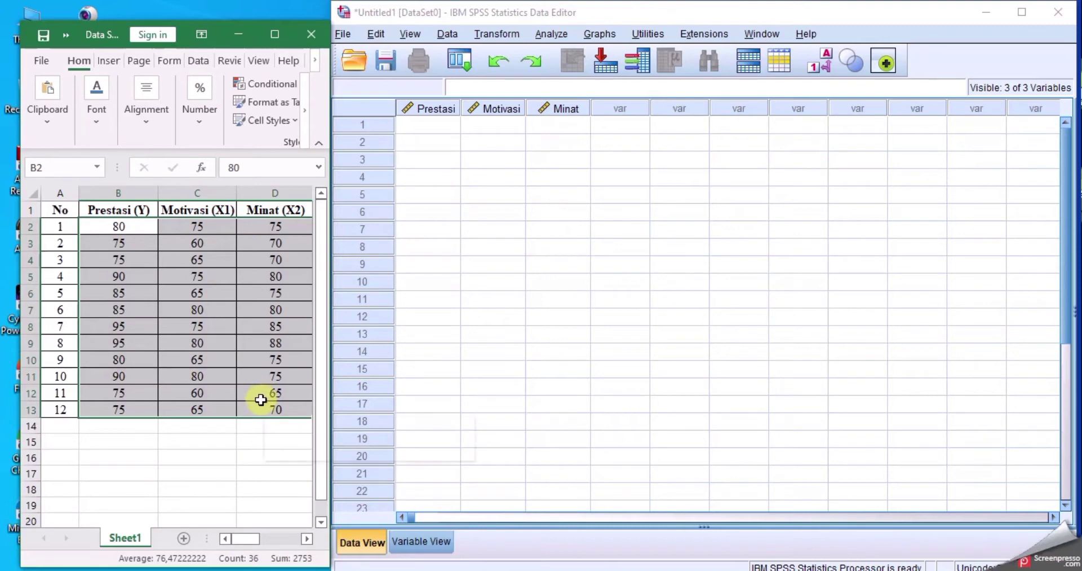
right_click(261, 401)
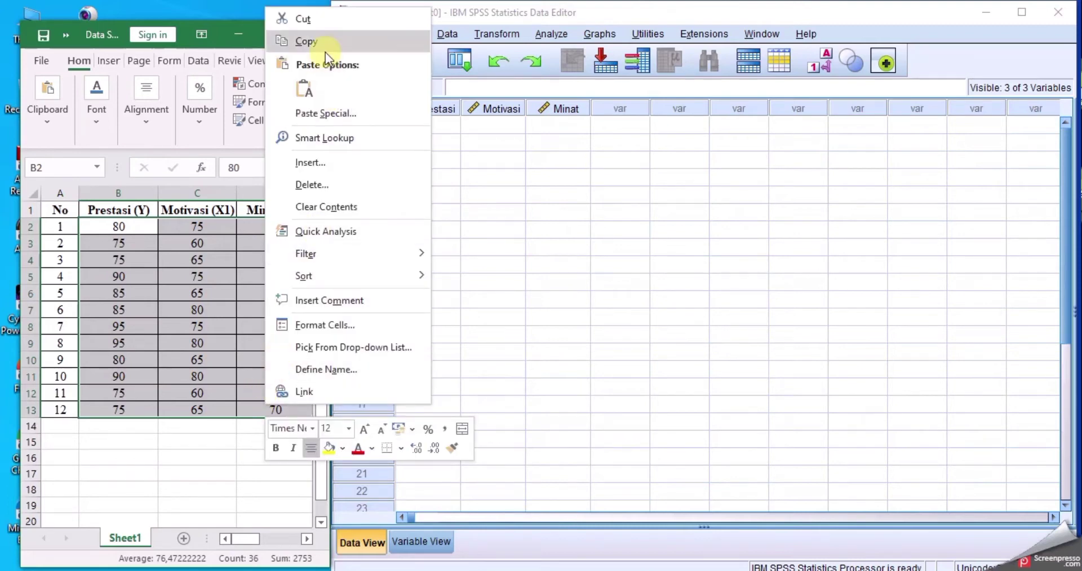
click(326, 50)
click(418, 123)
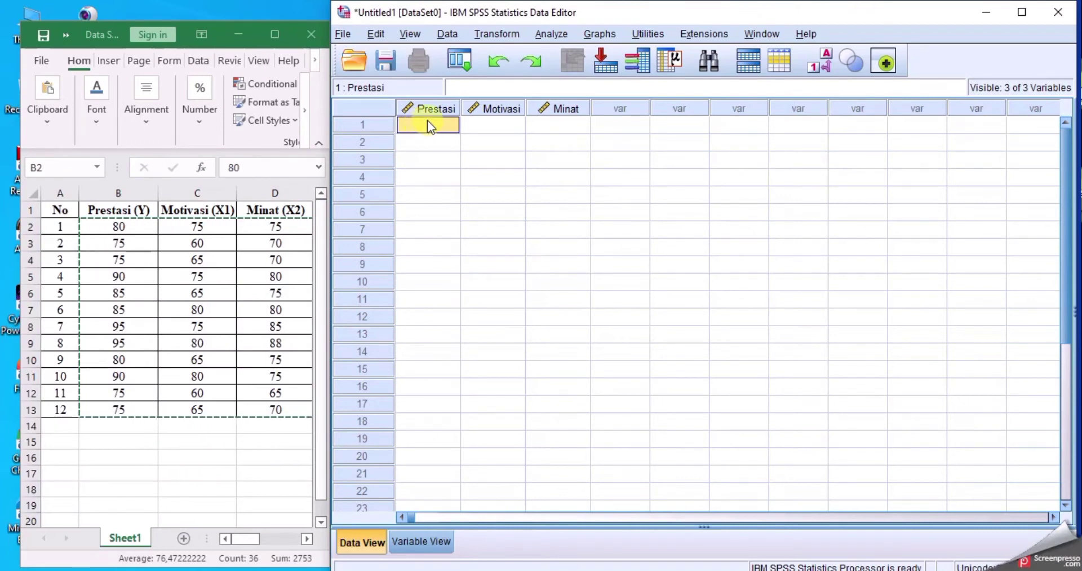
key(ctrl+v)
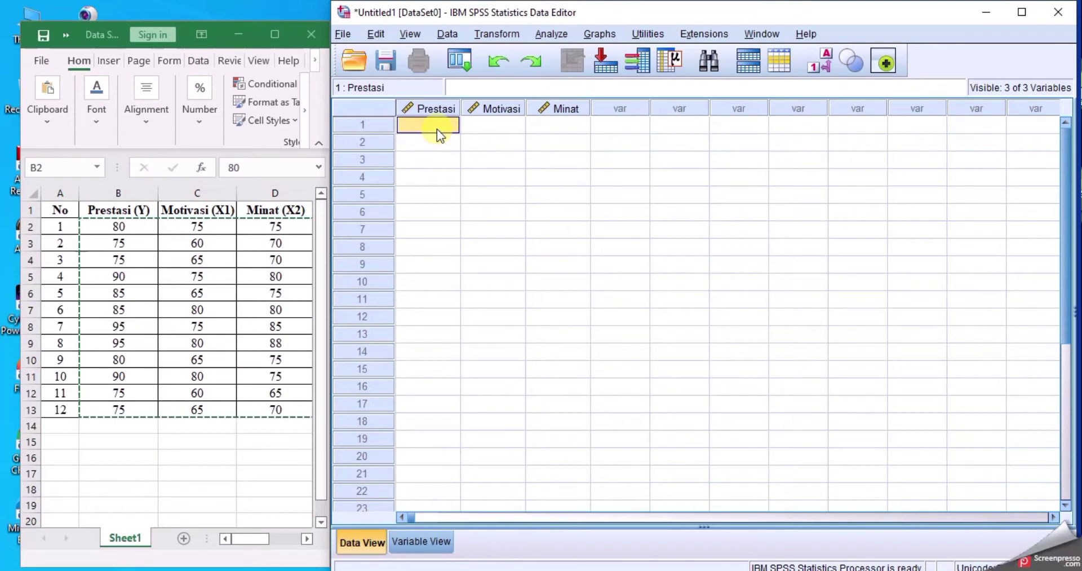
right_click(438, 128)
click(455, 215)
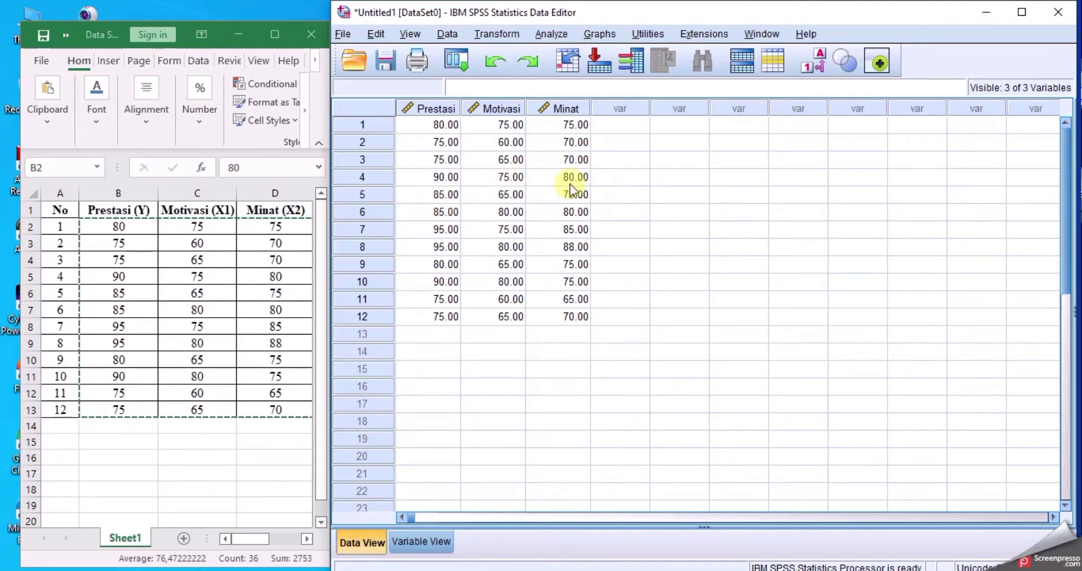
click(278, 319)
click(221, 441)
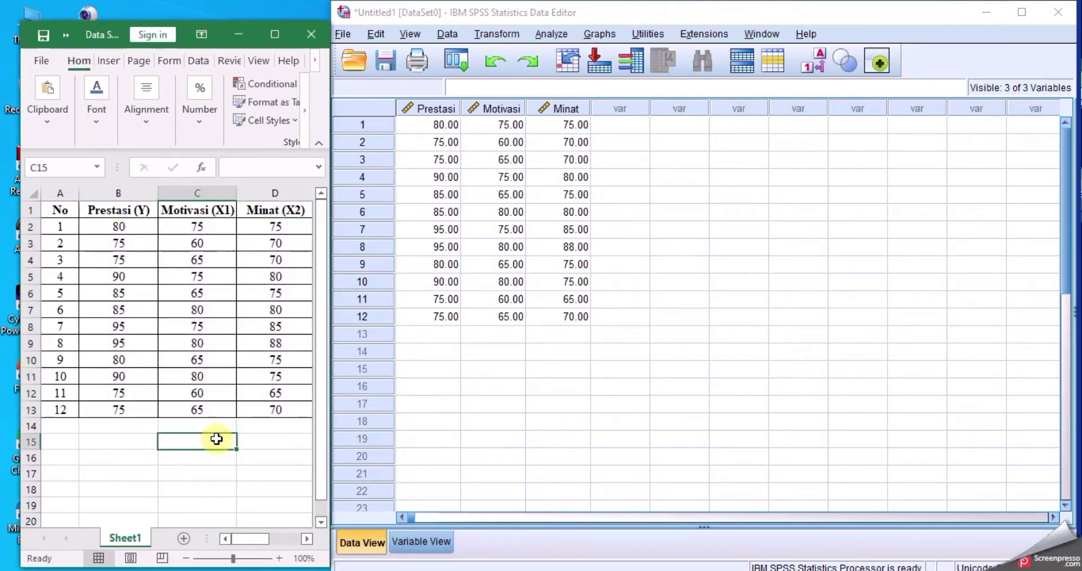
click(164, 261)
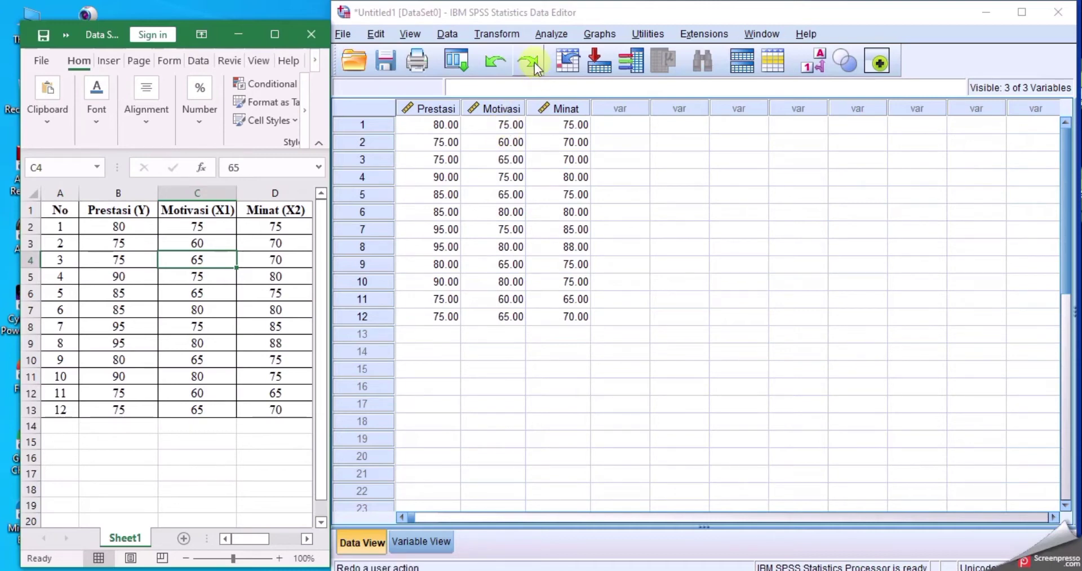
Start a Linear Regression analysis with Y [Prestasi] as the dependent variable
click(551, 35)
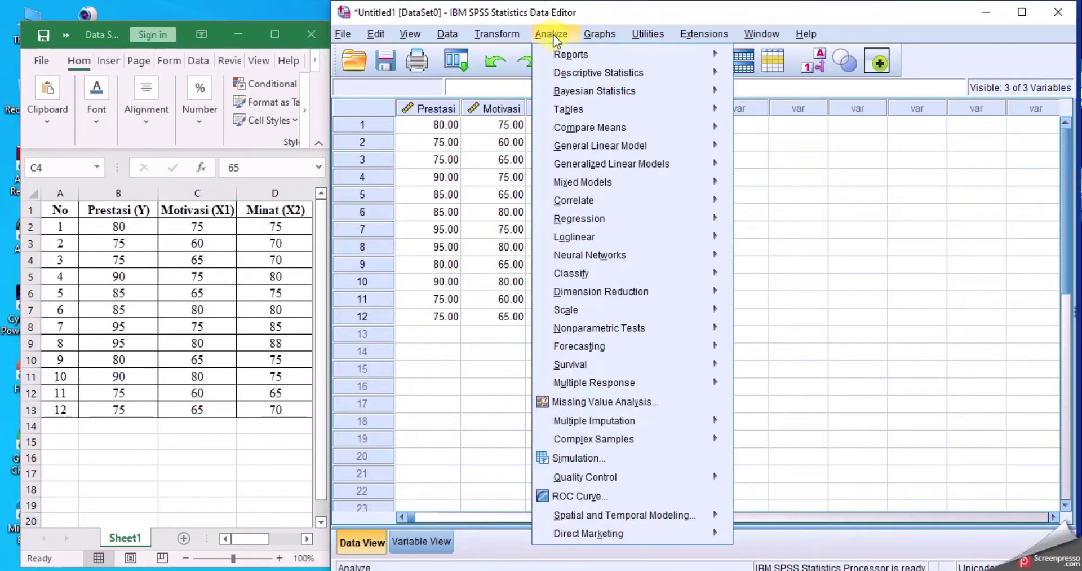
mouse_move(599, 52)
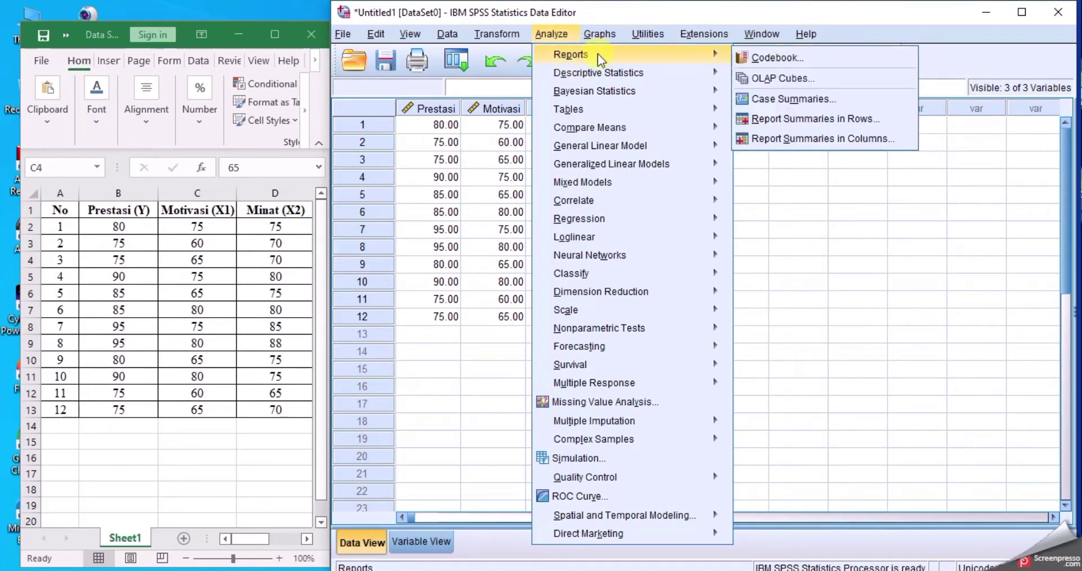
mouse_move(648, 217)
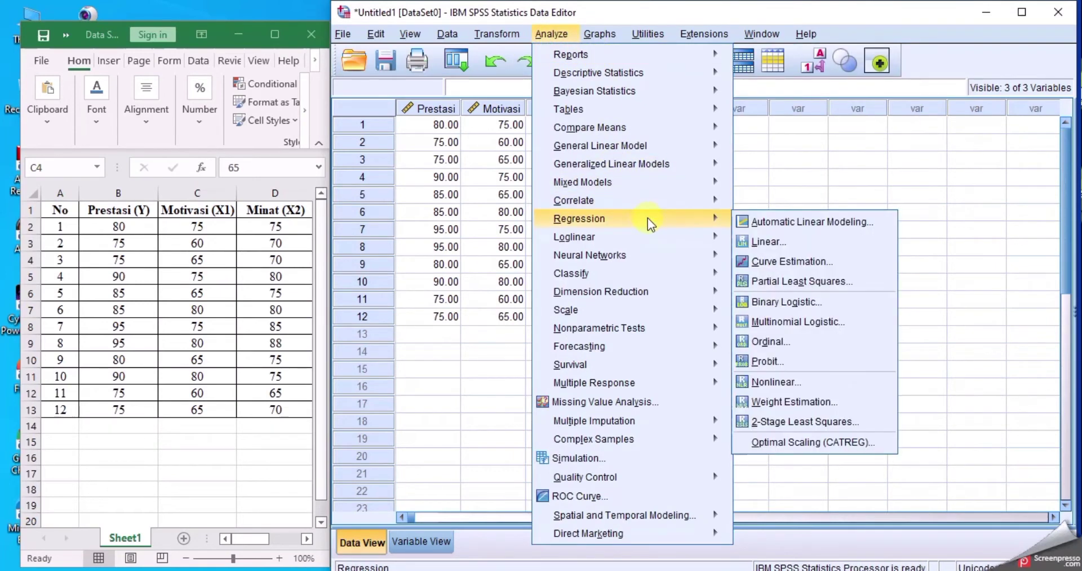
click(759, 242)
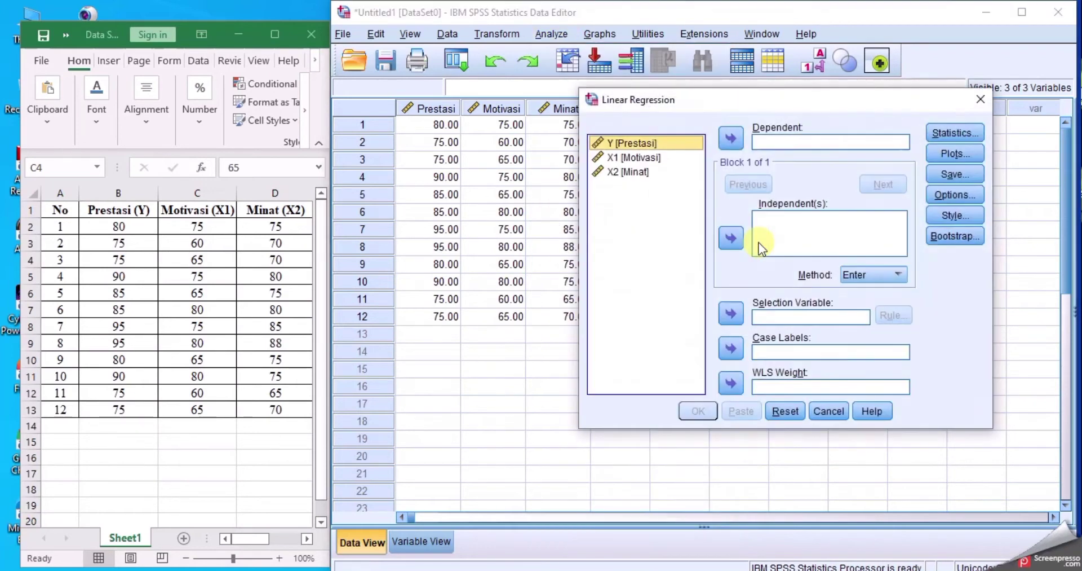
click(630, 173)
click(631, 157)
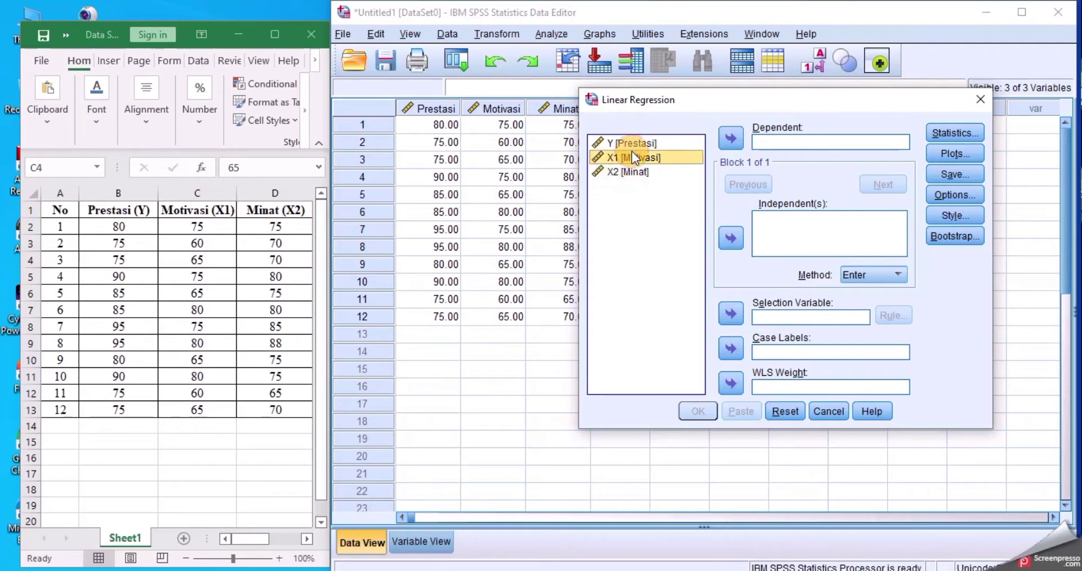
click(644, 139)
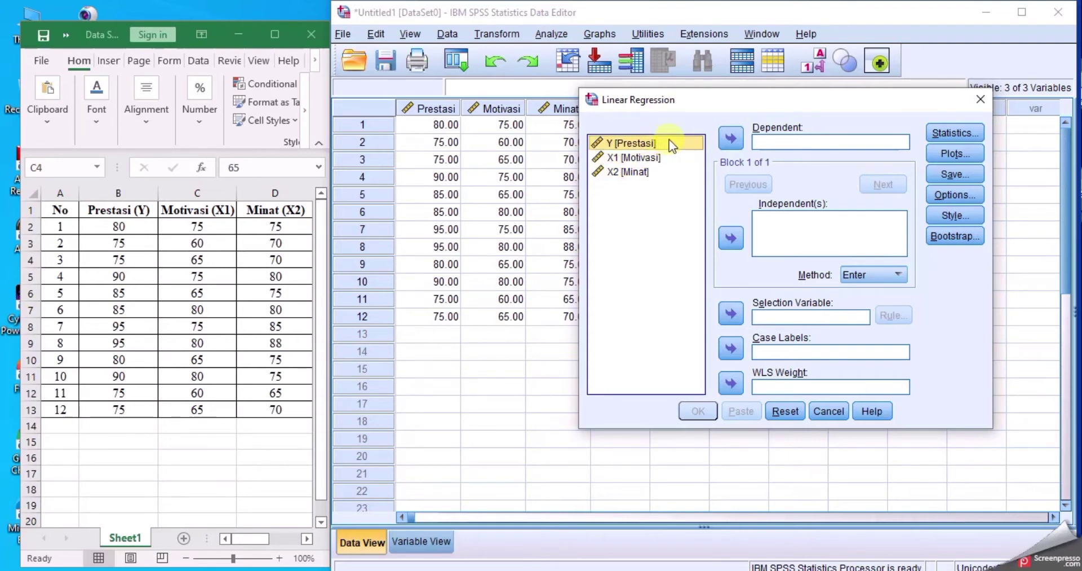
click(731, 139)
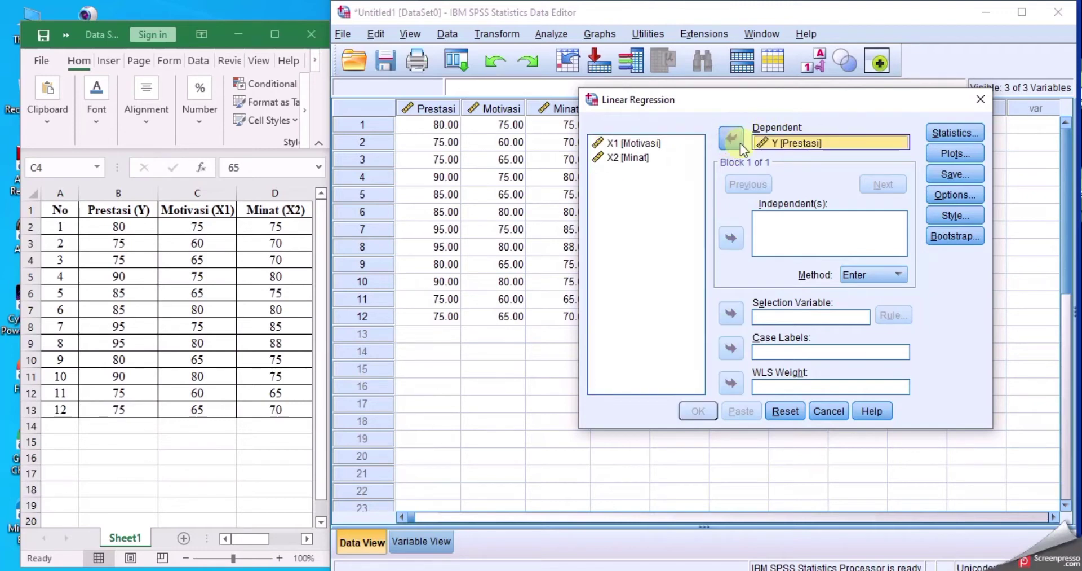
Add X1 [Motivasi] and X2 [Minat] as independent variables with the Enter method, and run the regression
click(649, 144)
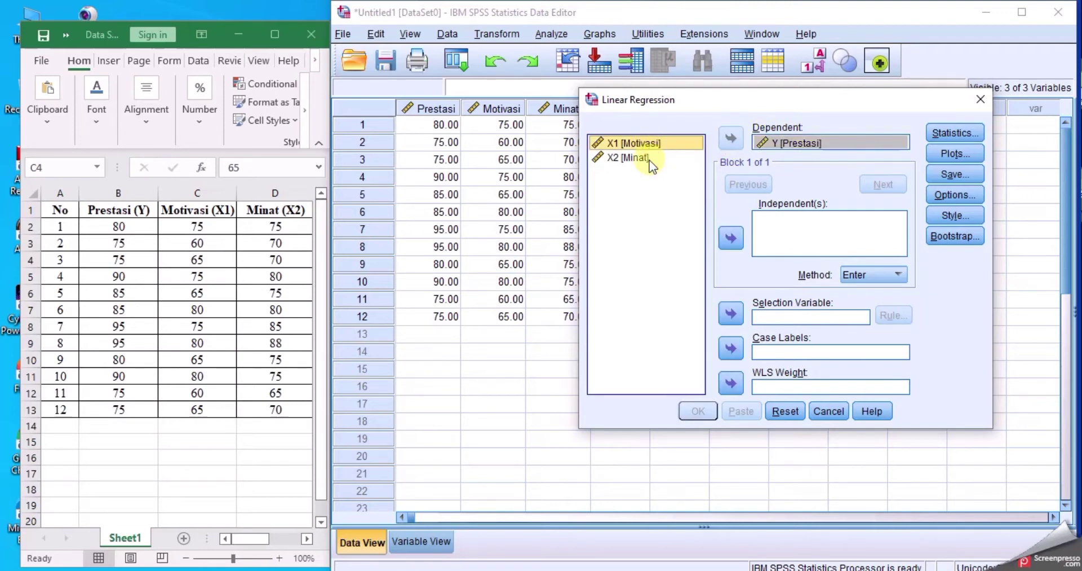
click(650, 159)
click(650, 144)
shift+click(653, 159)
key(shift+Down)
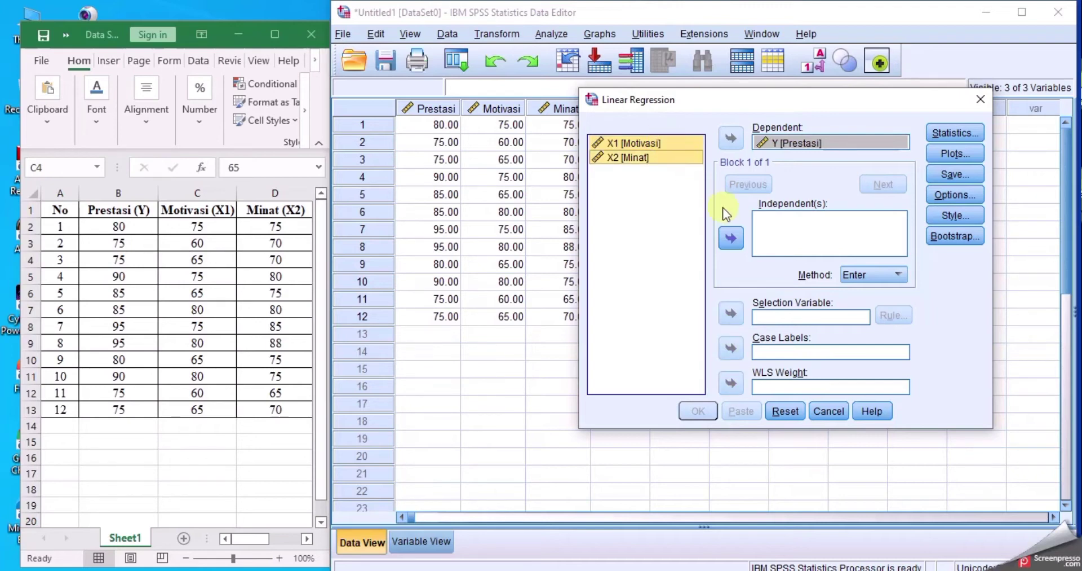
click(731, 237)
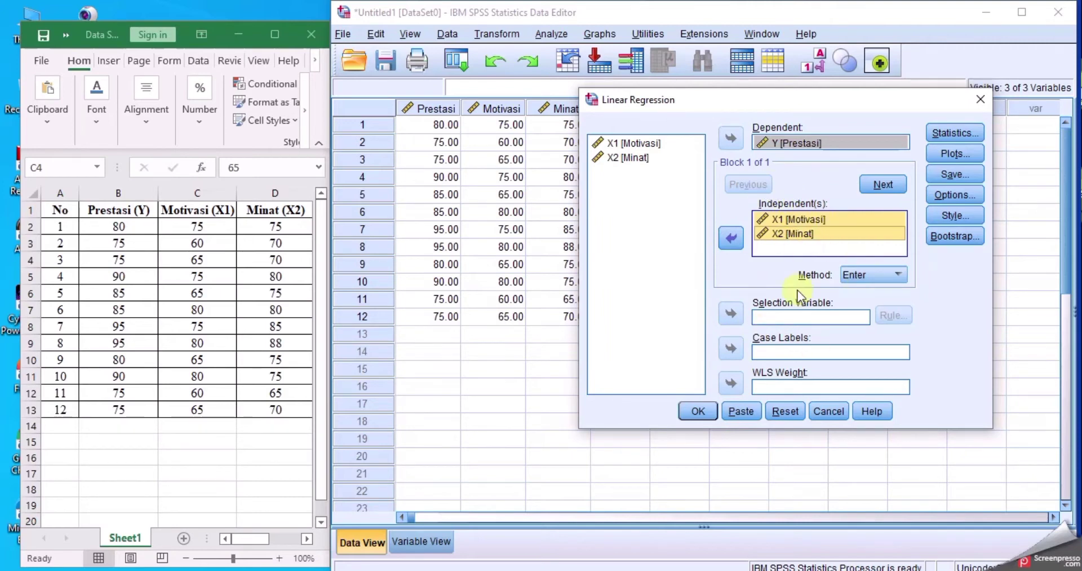
click(688, 412)
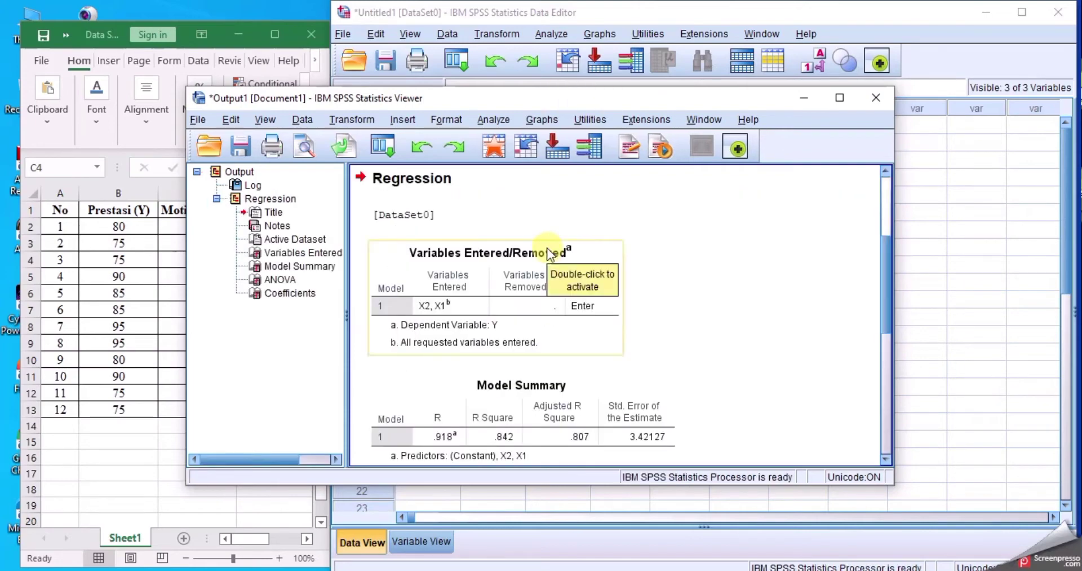
Examine R Square in the Model Summary, F and Sig. in the ANOVA table, and t and Sig. in the Coefficients table
scroll(547, 248, up, 5)
scroll(547, 248, down, 8)
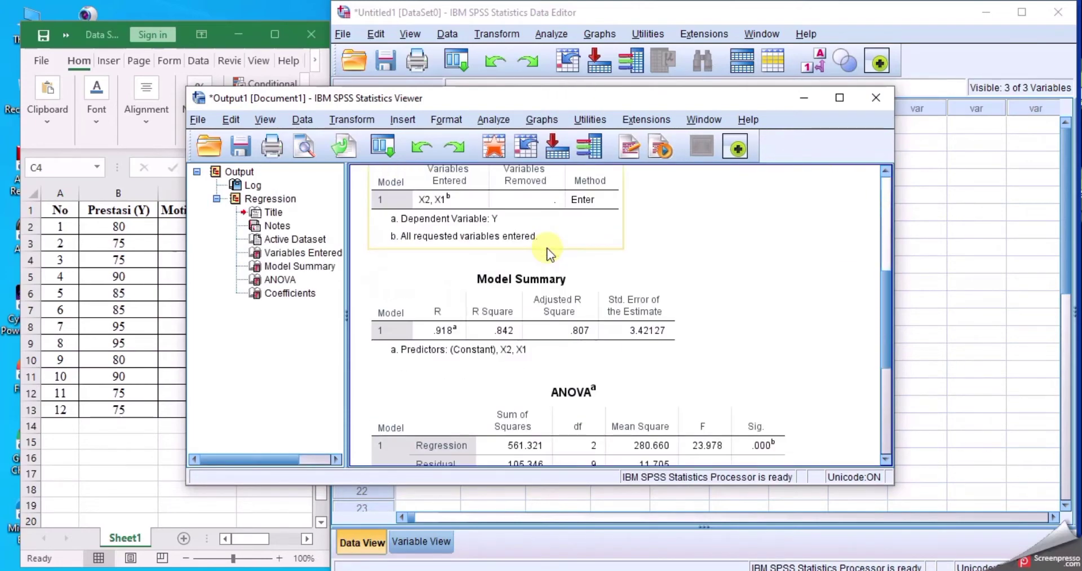
scroll(547, 248, down, 3)
scroll(548, 251, down, 3)
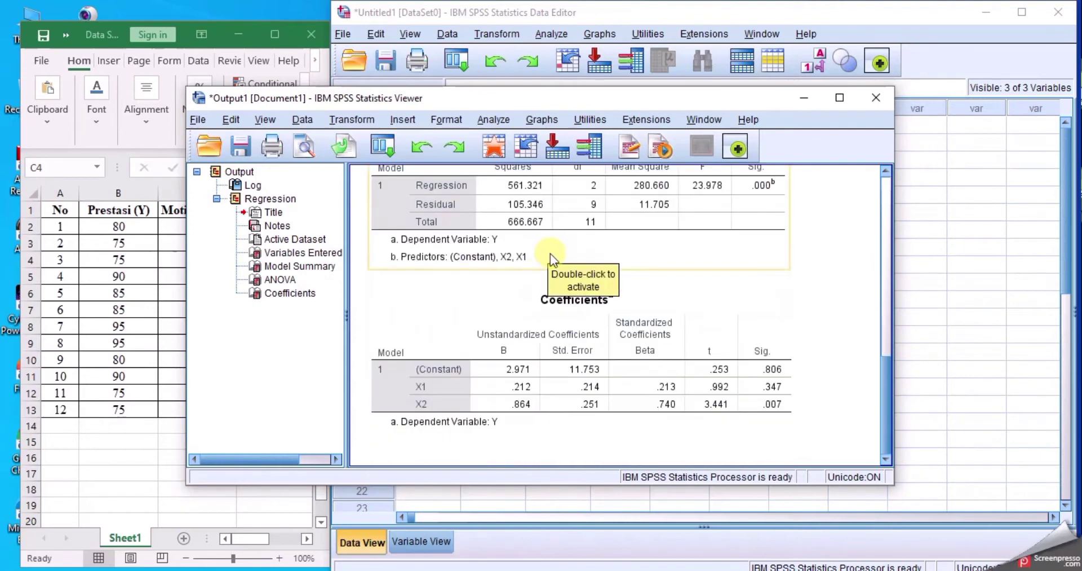
scroll(597, 294, up, 6)
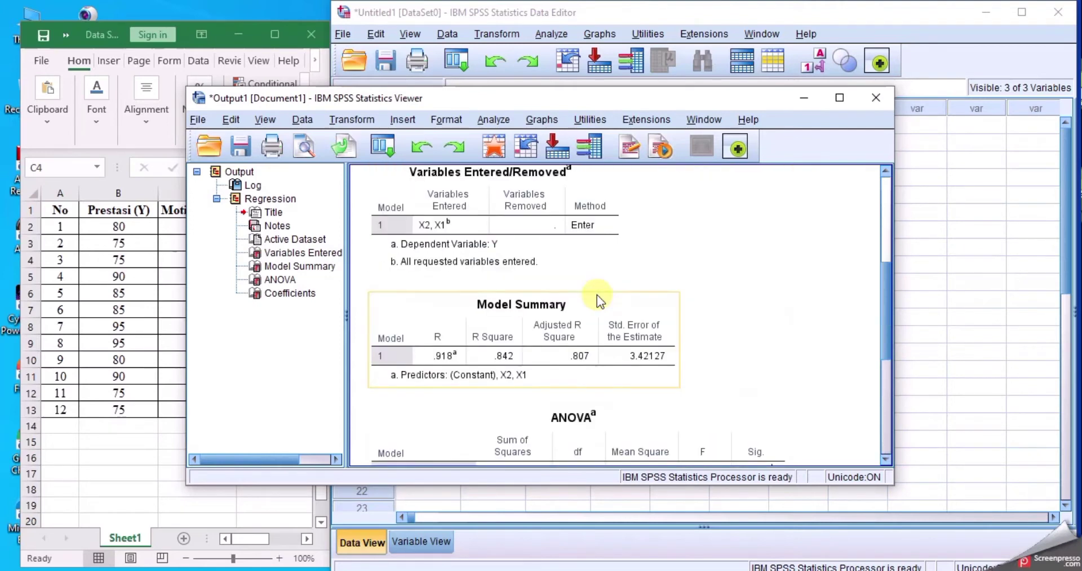
scroll(597, 296, down, 1)
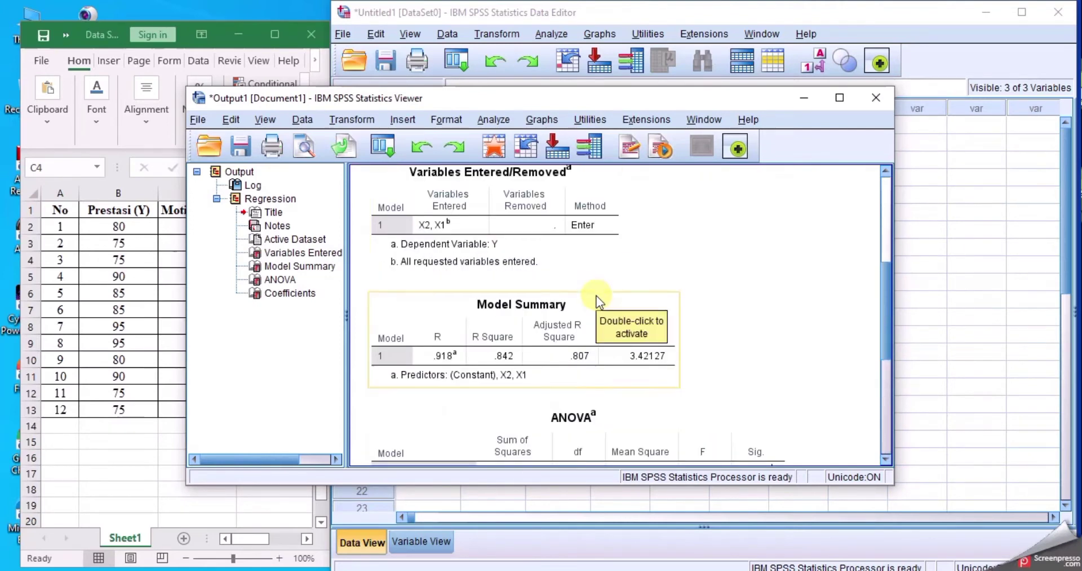
scroll(597, 296, down, 2)
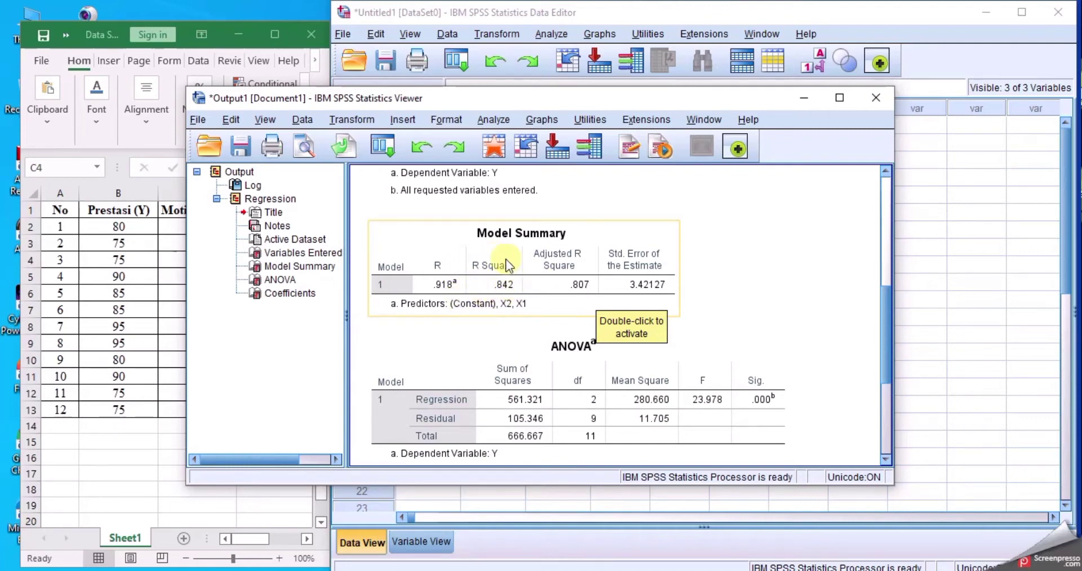
scroll(511, 290, down, 3)
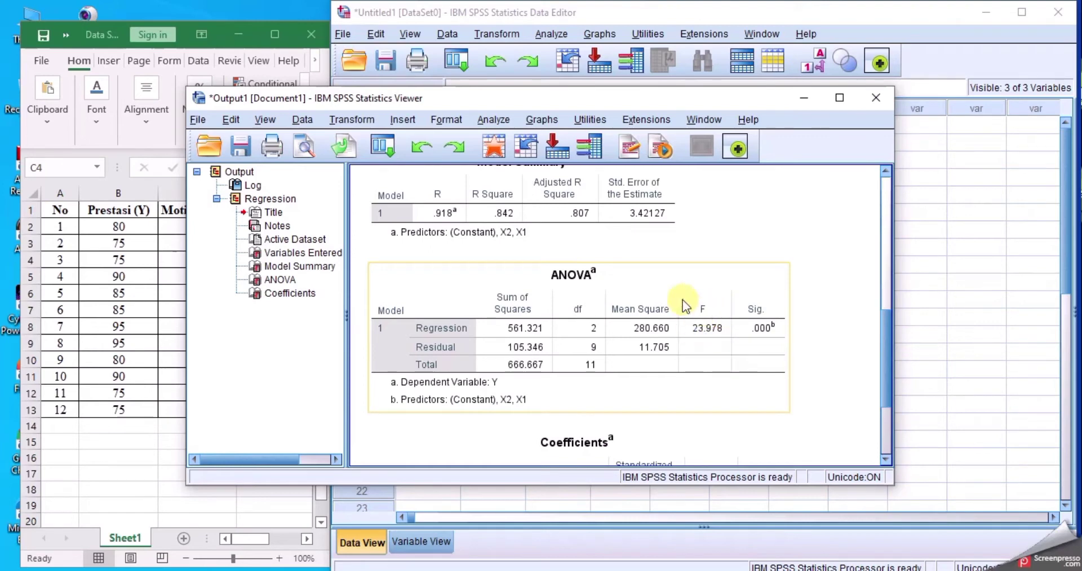
scroll(590, 285, down, 3)
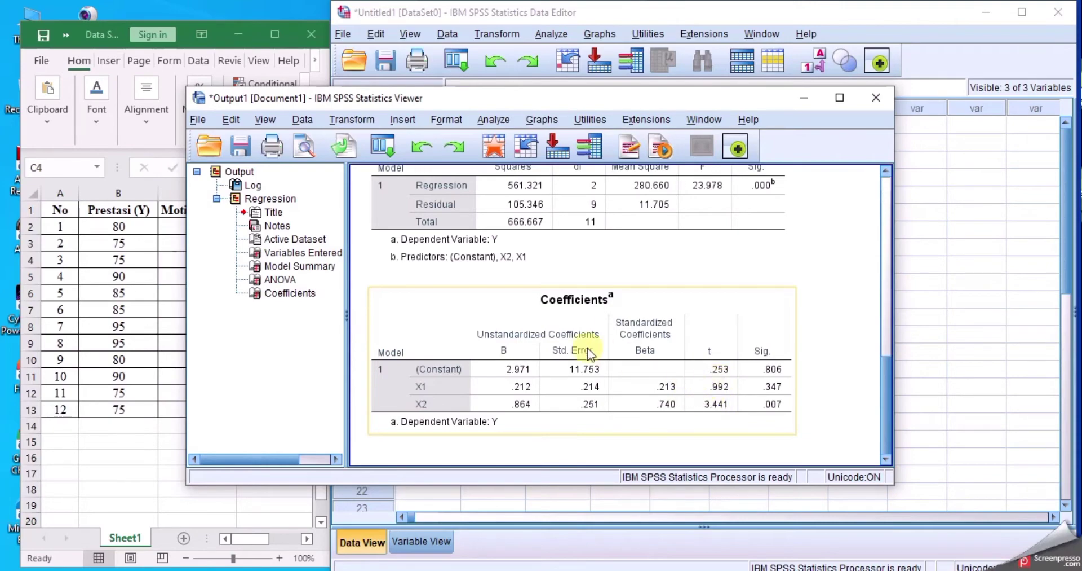
drag(620, 100, 752, 38)
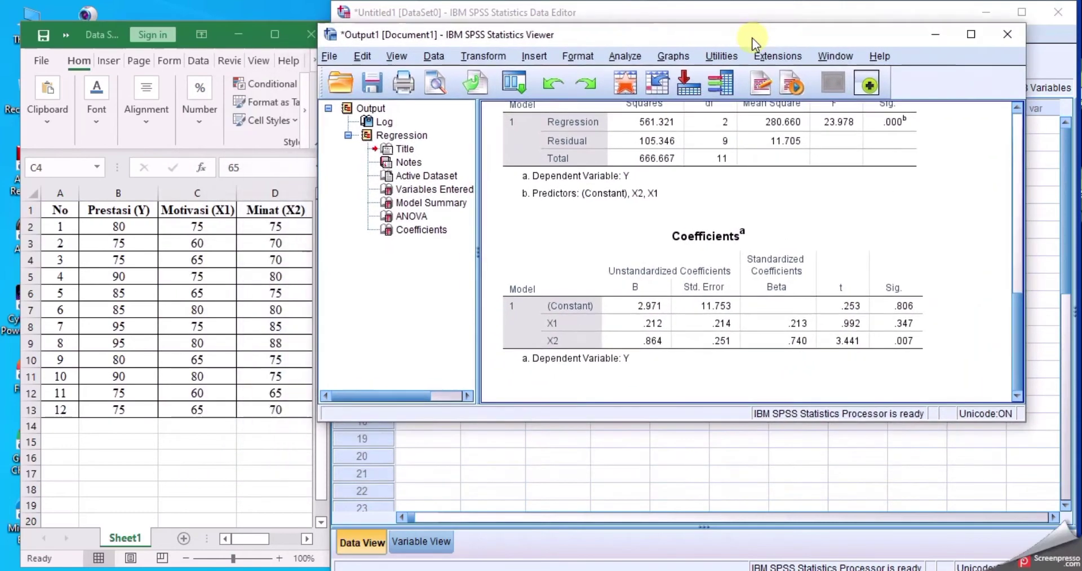
scroll(716, 164, up, 5)
scroll(730, 183, up, 5)
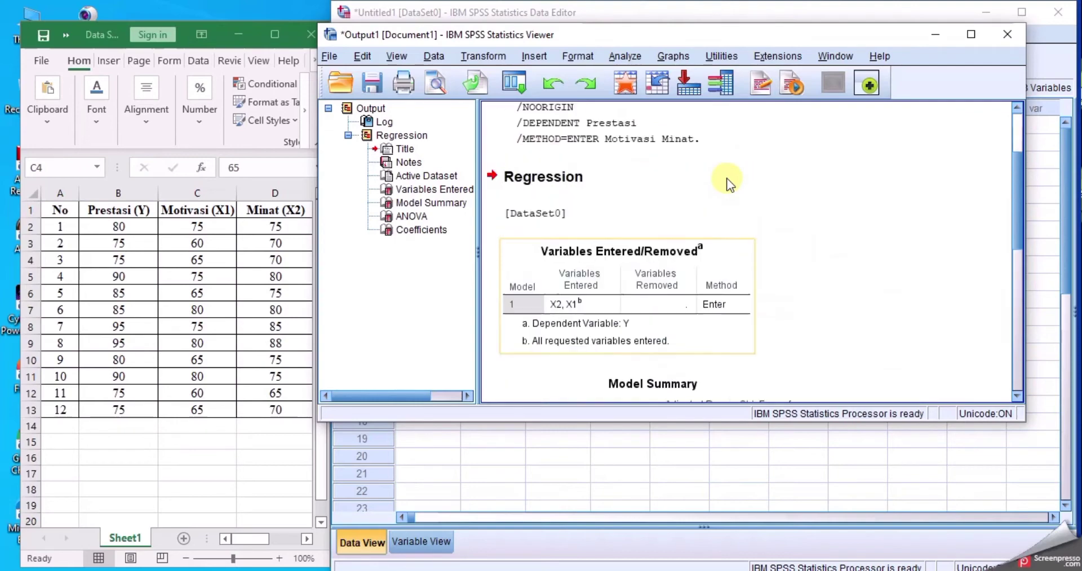
scroll(730, 183, down, 10)
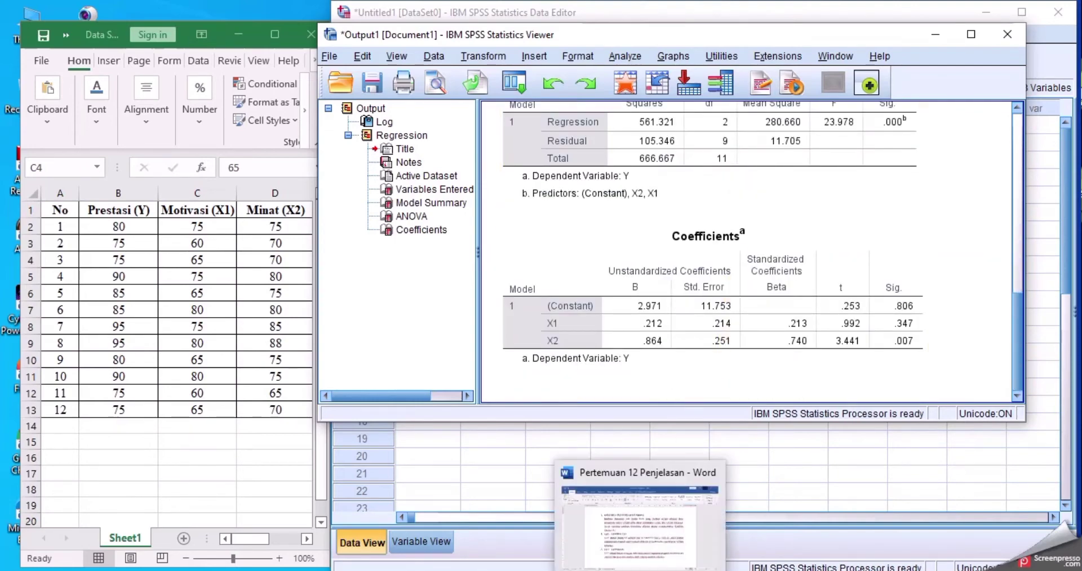
Switch to the Word document Pertemuan 12 Penjelasan and read its R-Square interpretation and the significance-based Uji F explanation
click(611, 555)
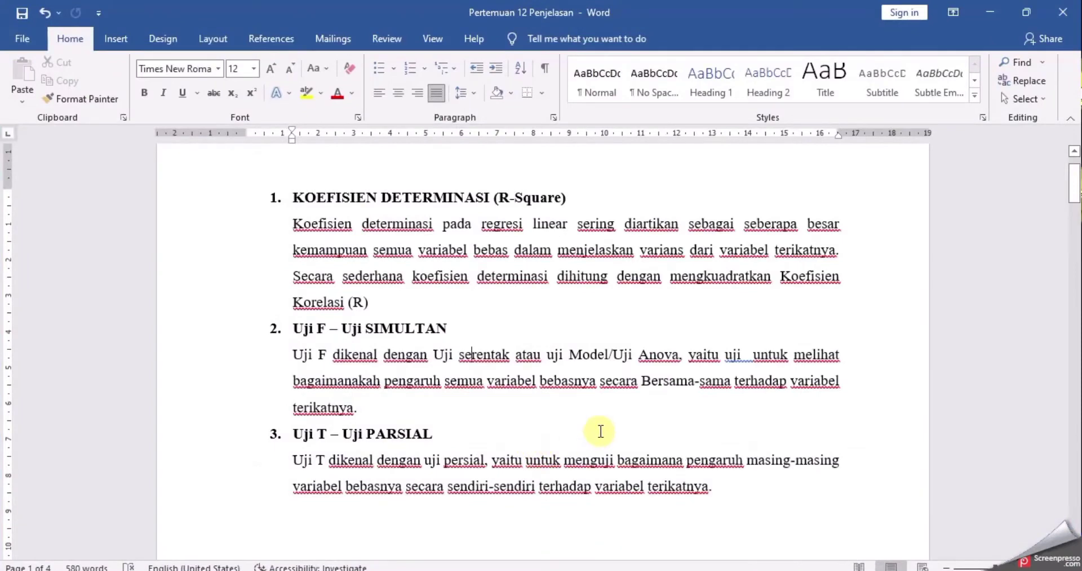
scroll(597, 430, down, 10)
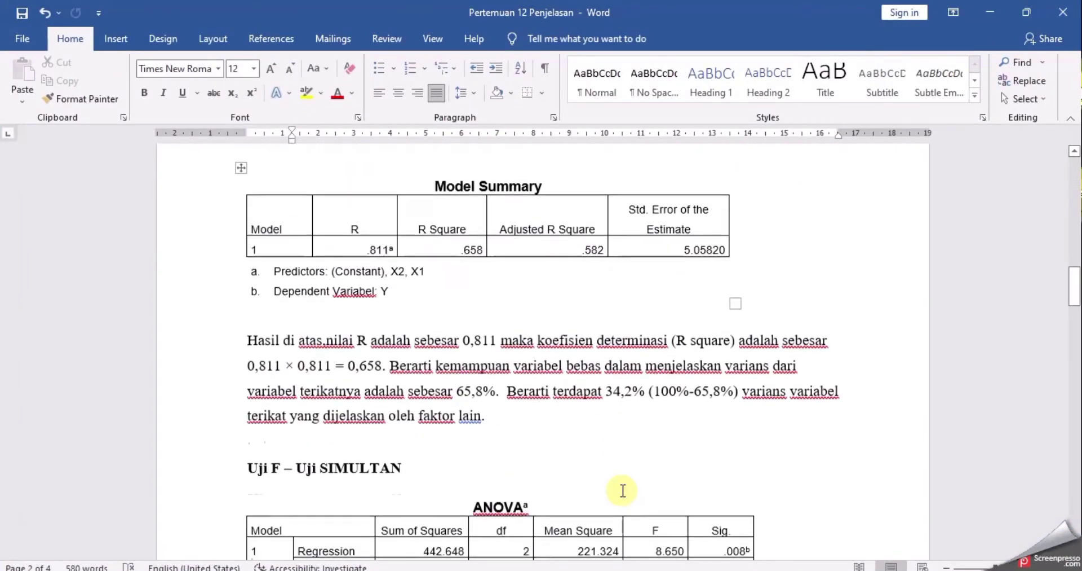
scroll(622, 491, up, 1)
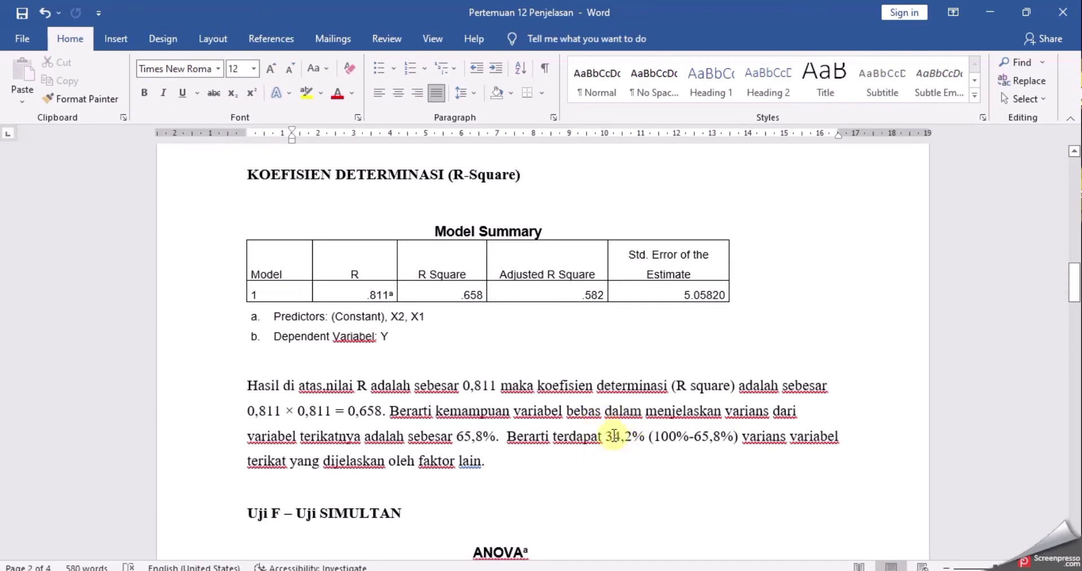
scroll(625, 443, down, 1)
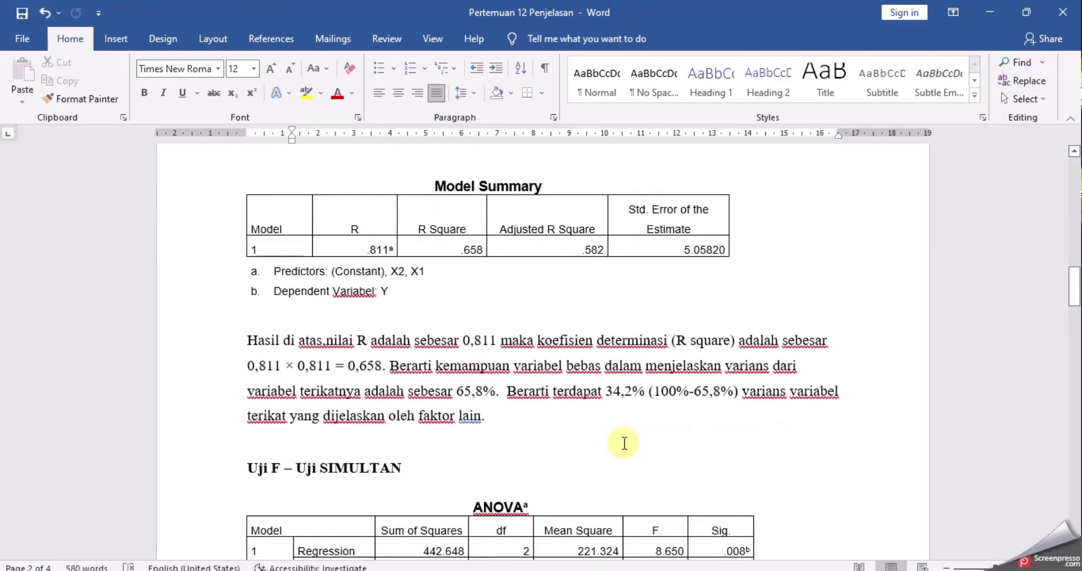
scroll(625, 443, down, 5)
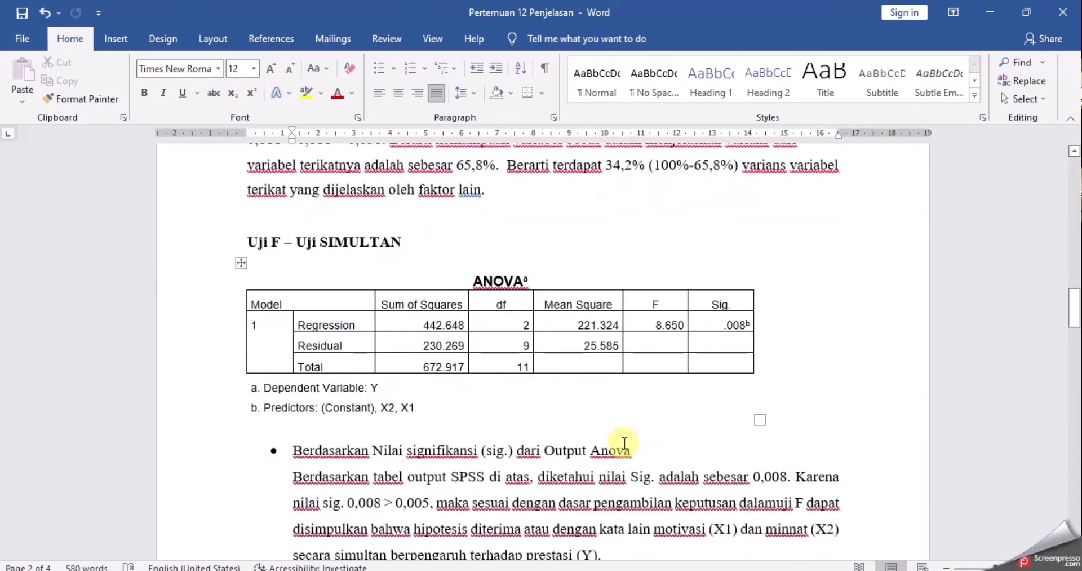
scroll(625, 443, down, 2)
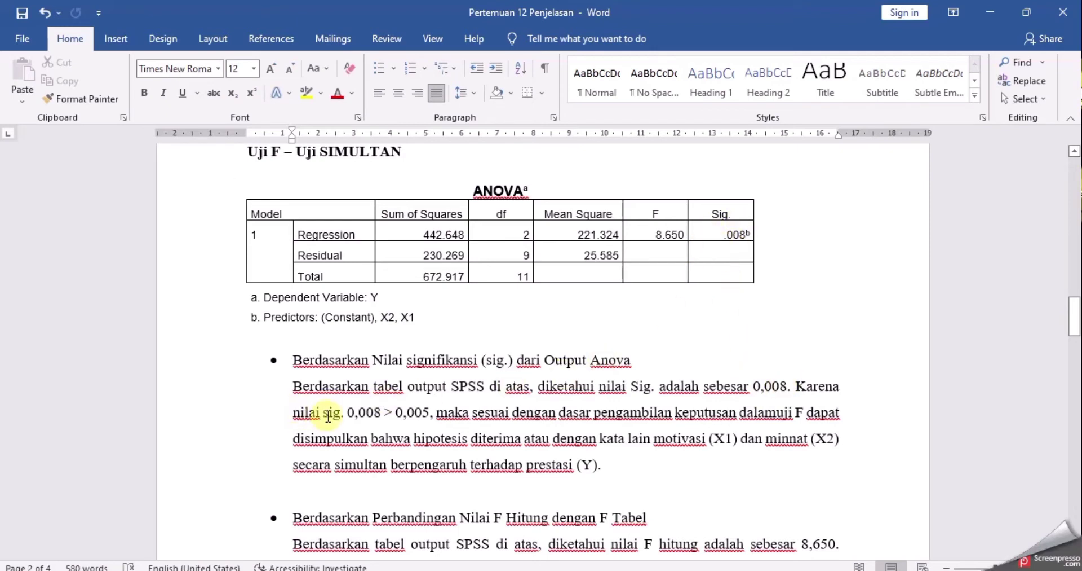
click(415, 413)
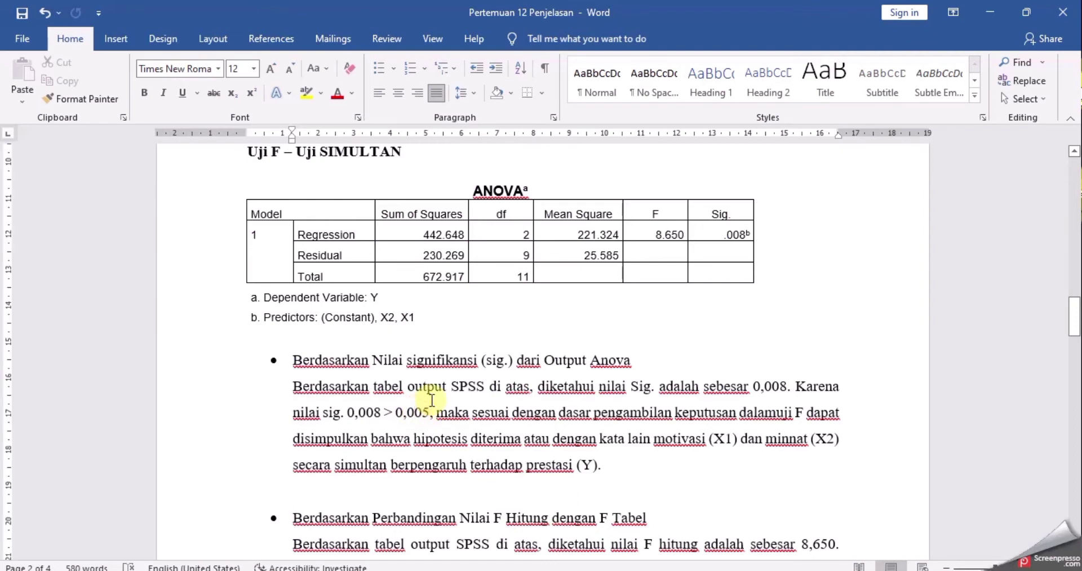
Separate "dalamuji" into "dalam uji" in the significance-based Uji F explanation
key(BackSpace)
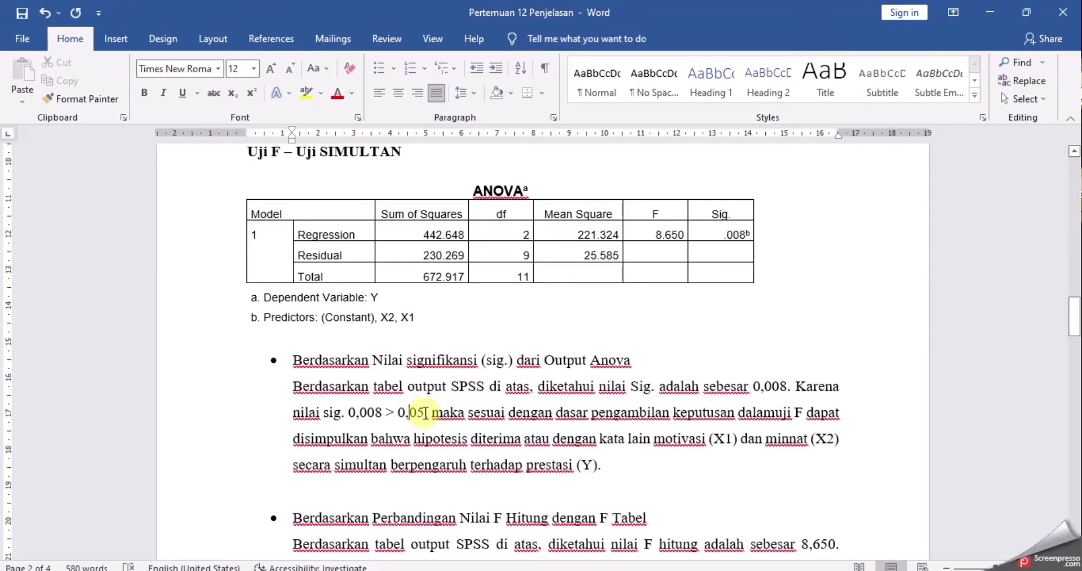
text(05,)
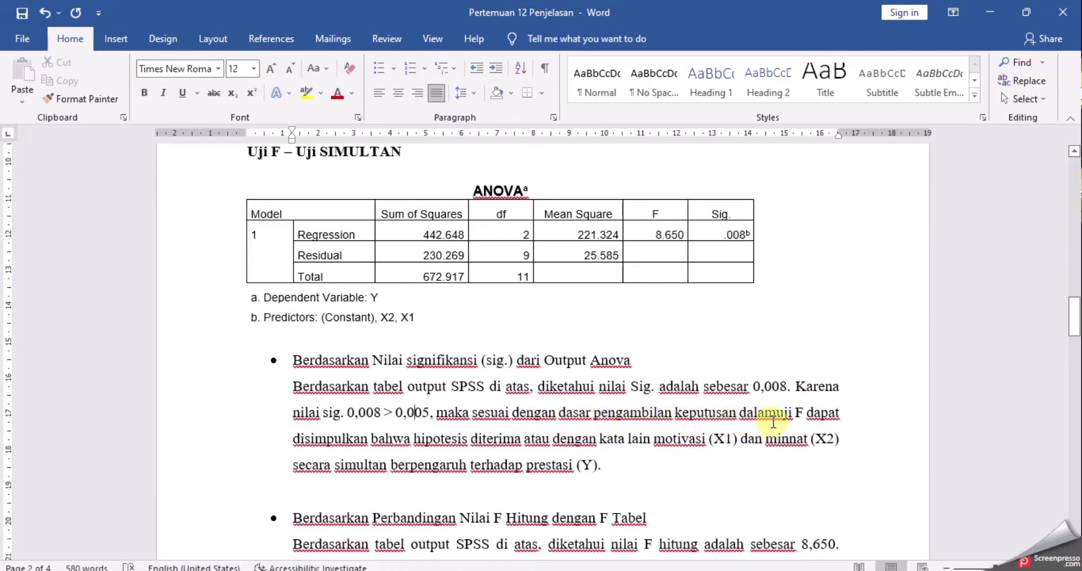
click(786, 409)
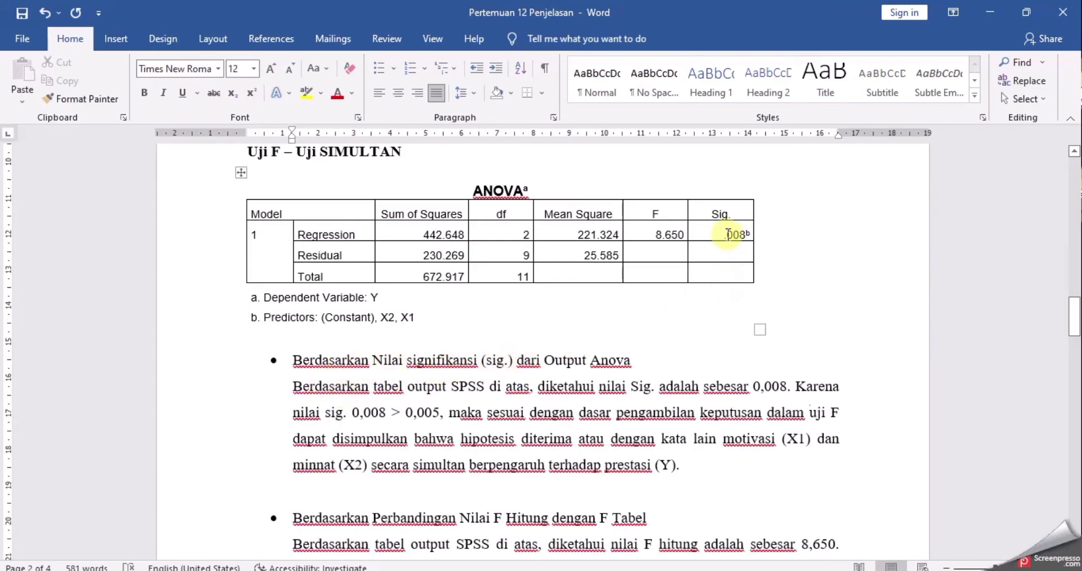
Read the Uji F explanation comparing F hitung with F tabel, and proceed to the Uji T – Uji PARSIAL section
scroll(589, 378, down, 2)
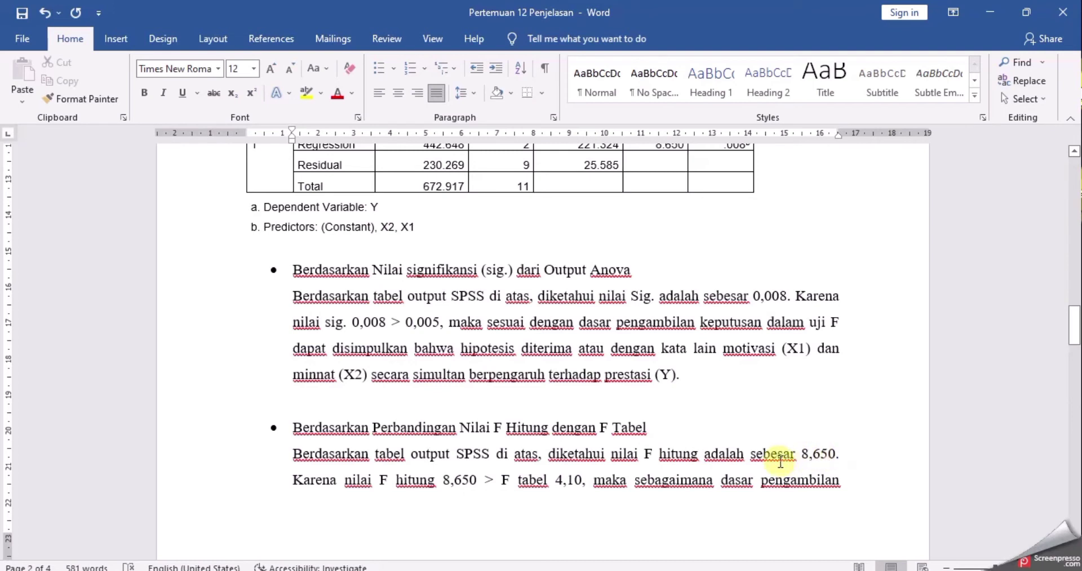
scroll(778, 451, up, 1)
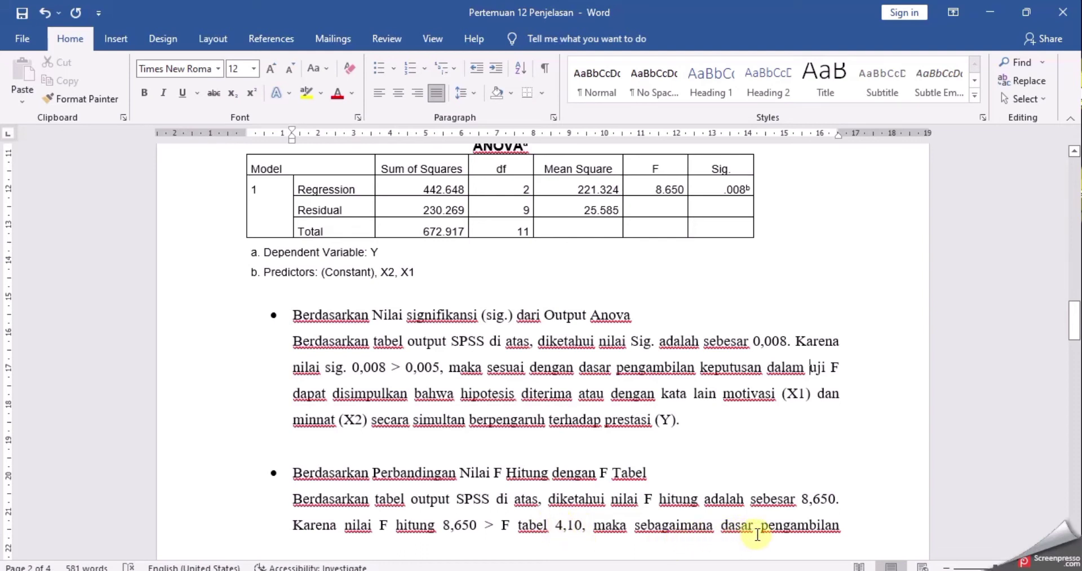
scroll(757, 535, down, 10)
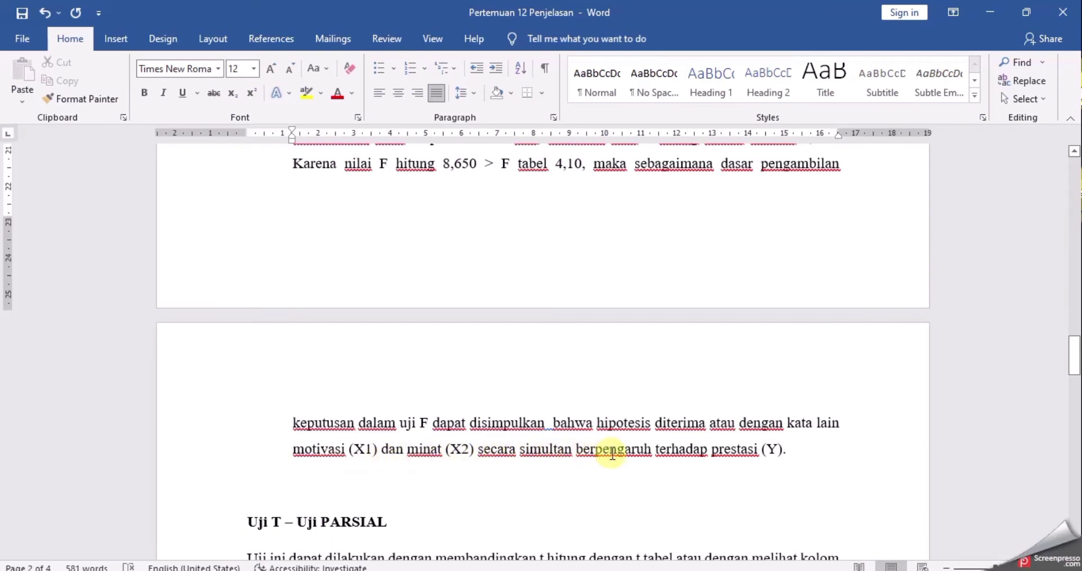
scroll(708, 454, up, 2)
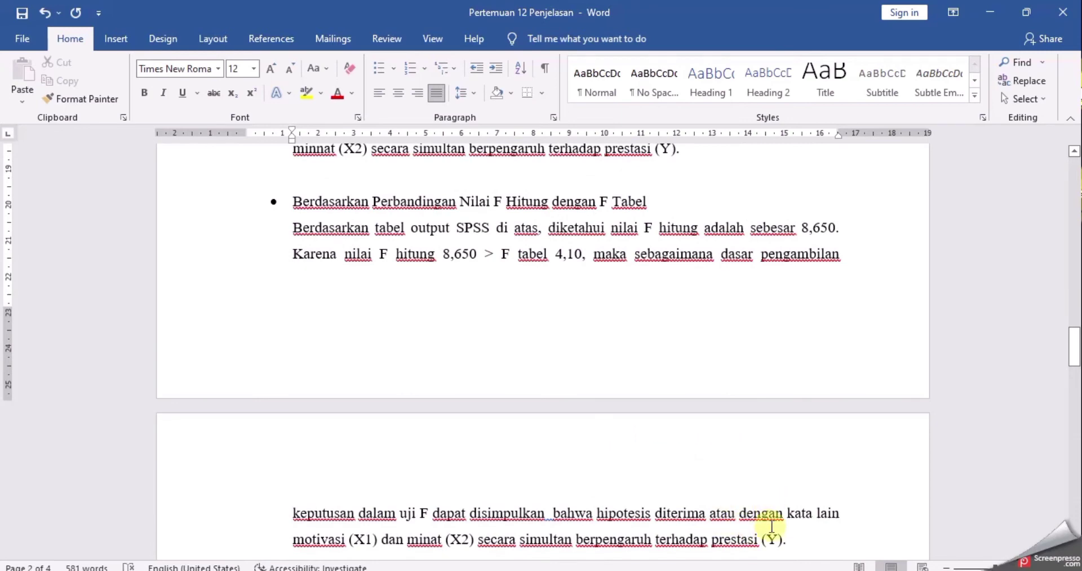
scroll(772, 526, down, 8)
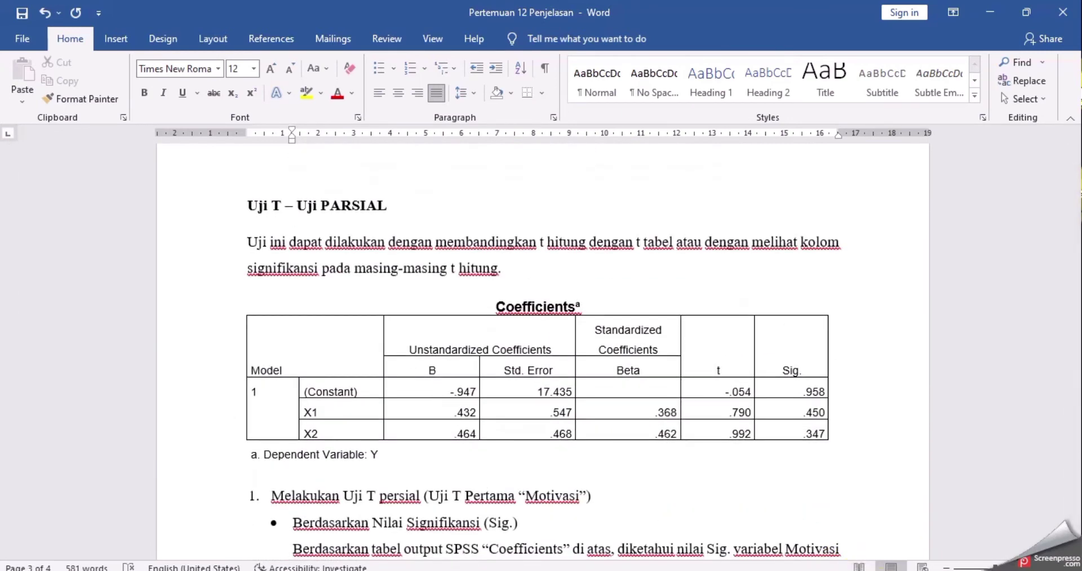
click(880, 569)
right_click(881, 561)
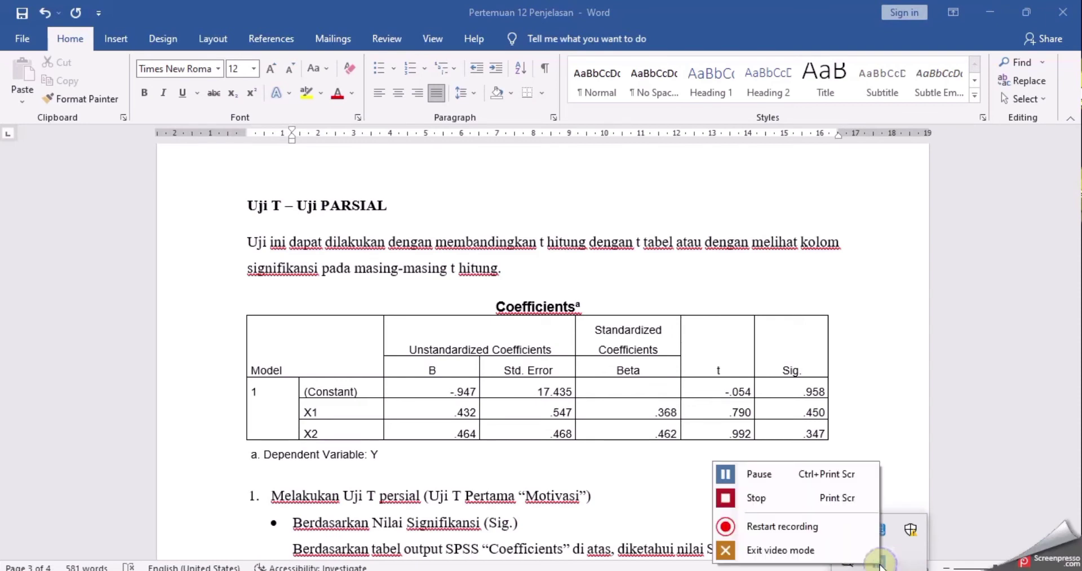
click(833, 476)
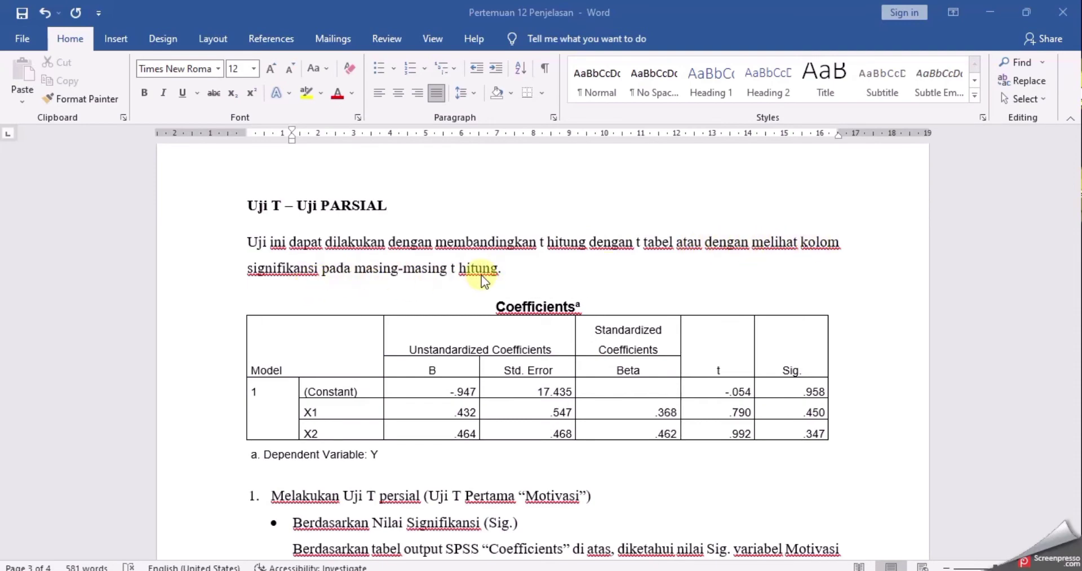
Read the Motivasi (X1) partial test explanations, comparing them with the t and Sig. values in the Coefficients table
scroll(483, 275, down, 3)
scroll(484, 276, down, 1)
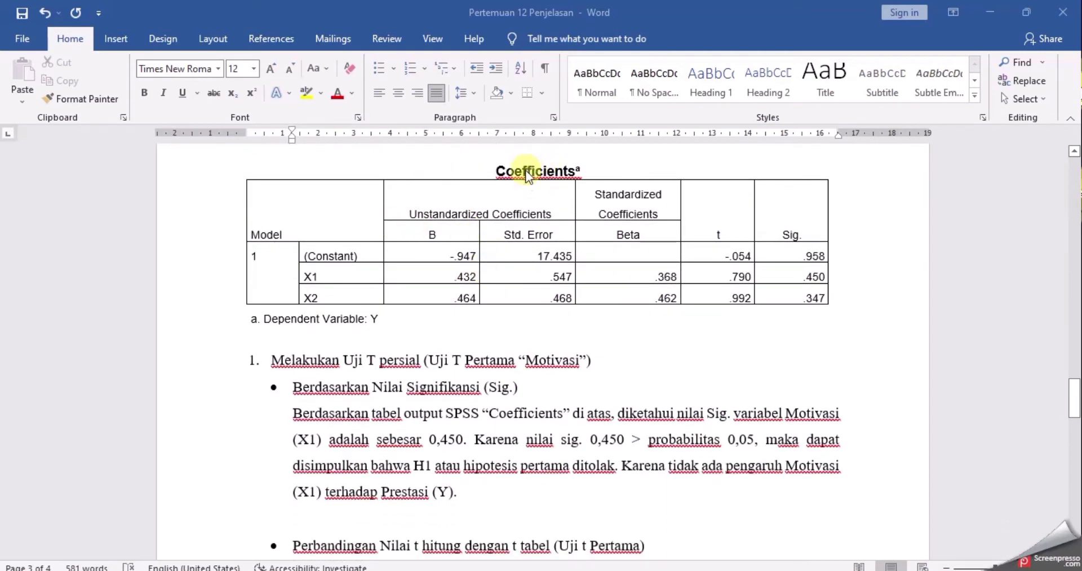
scroll(528, 175, up, 3)
scroll(515, 198, down, 1)
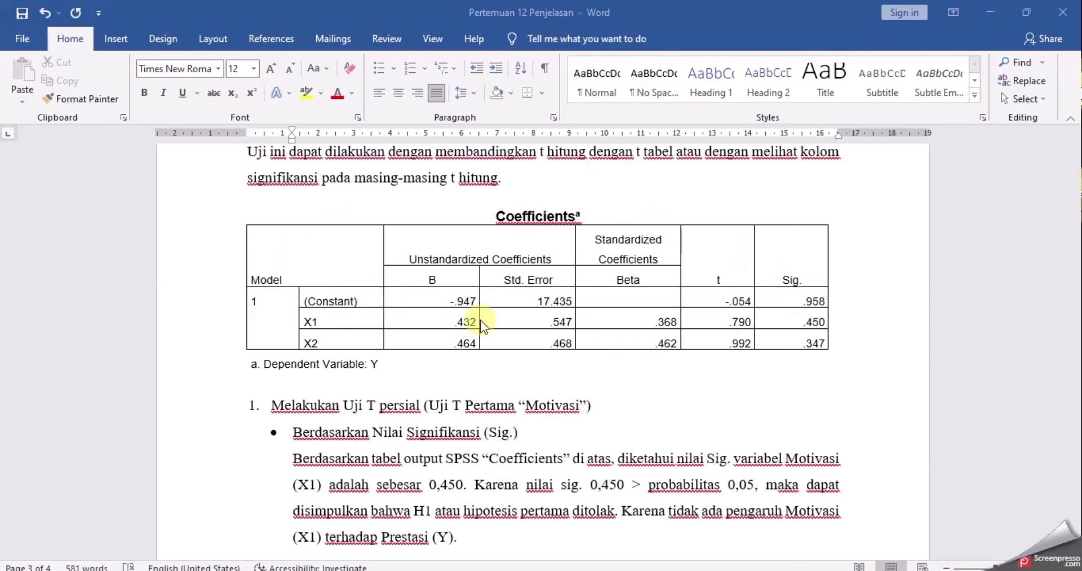
scroll(480, 320, down, 3)
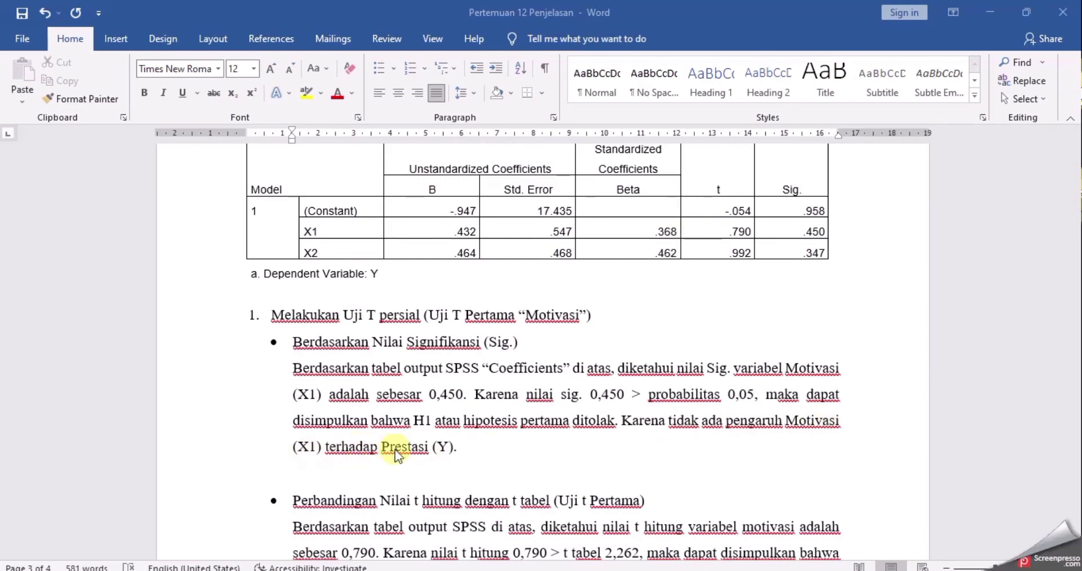
scroll(404, 447, down, 1)
scroll(403, 447, down, 1)
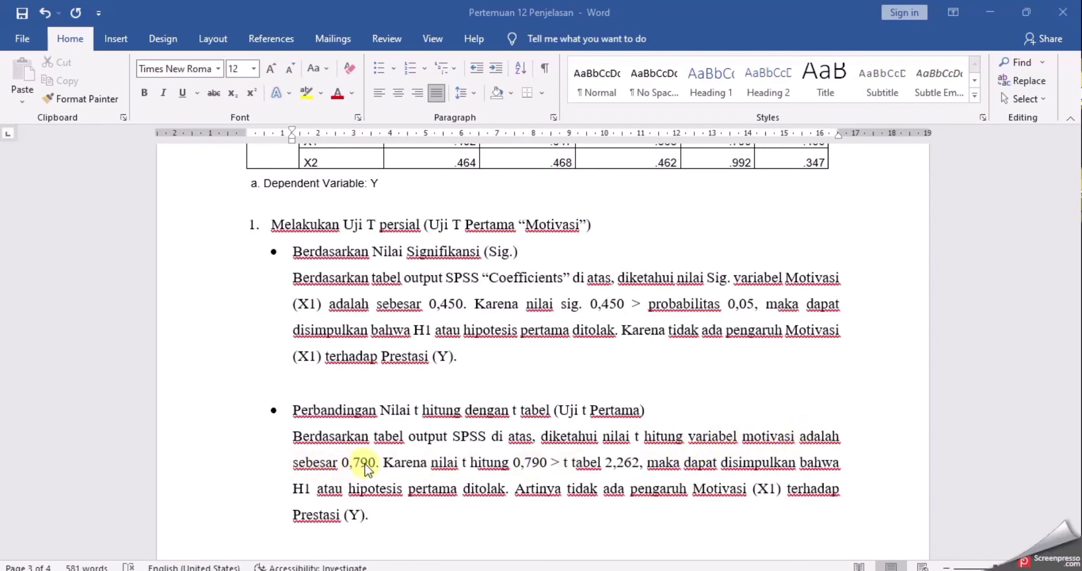
scroll(338, 429, up, 1)
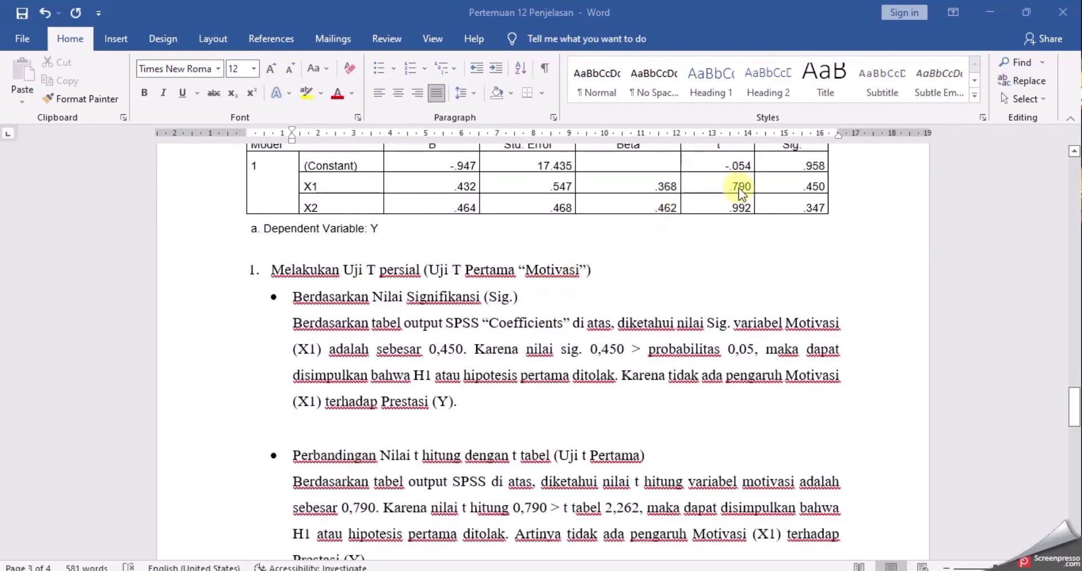
scroll(733, 189, up, 1)
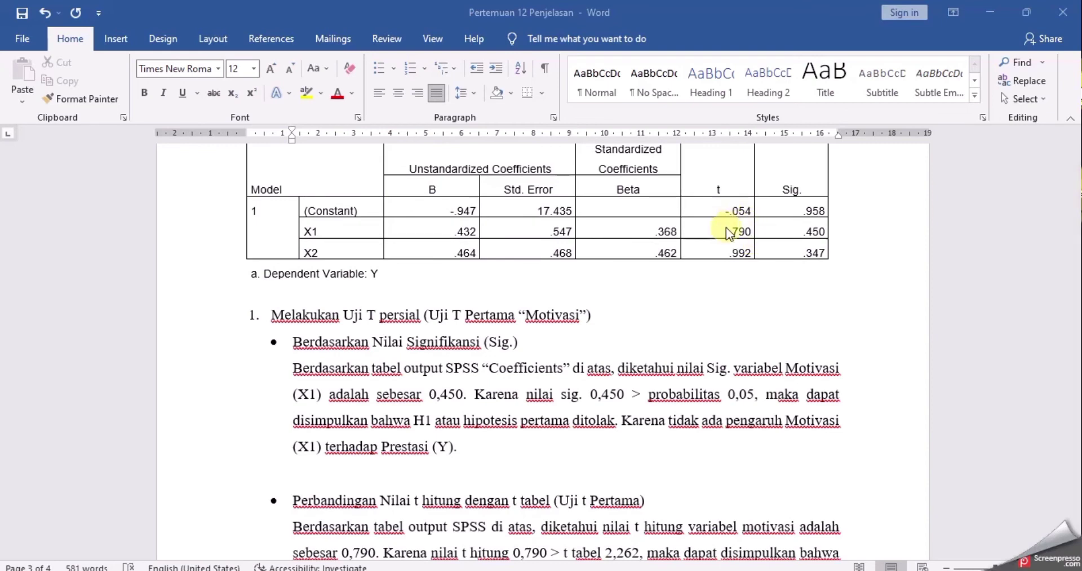
Change the comparison sign between t hitung 0,790 and t tabel 2,262 to "<" in the Motivasi paragraph
scroll(733, 225, down, 3)
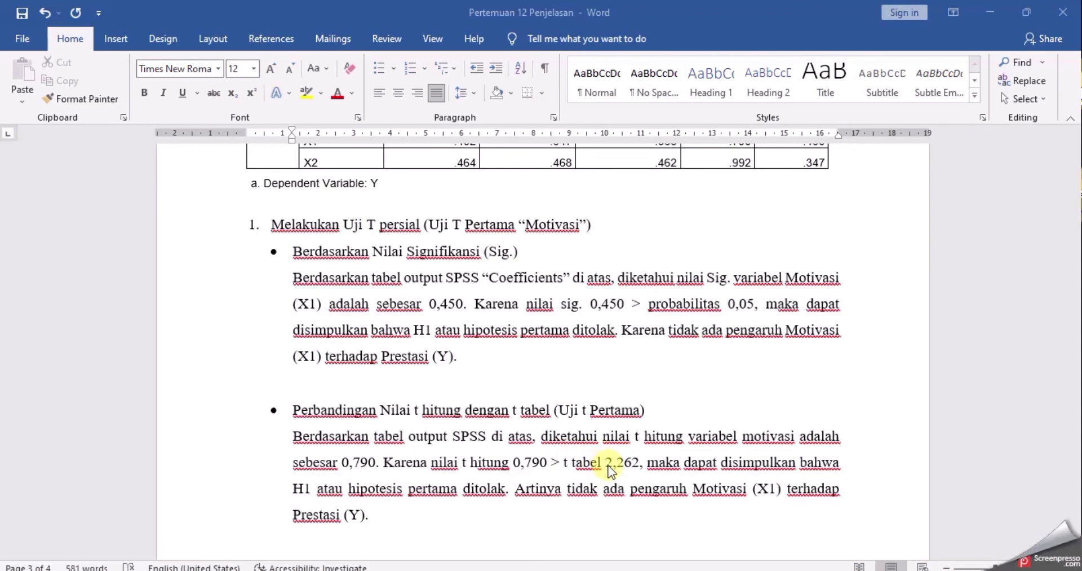
click(558, 459)
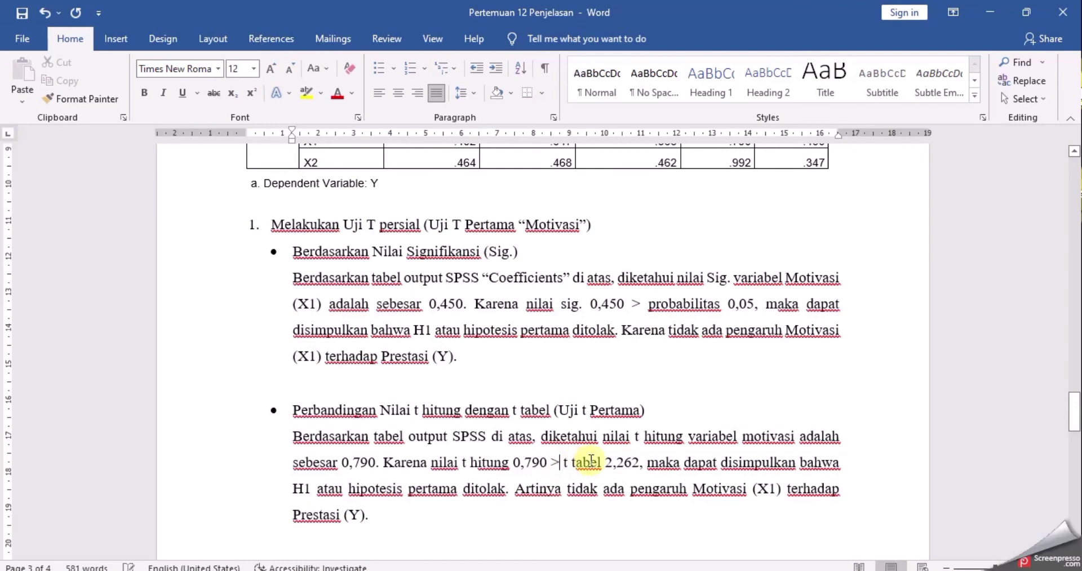
key(BackSpace)
text(<)
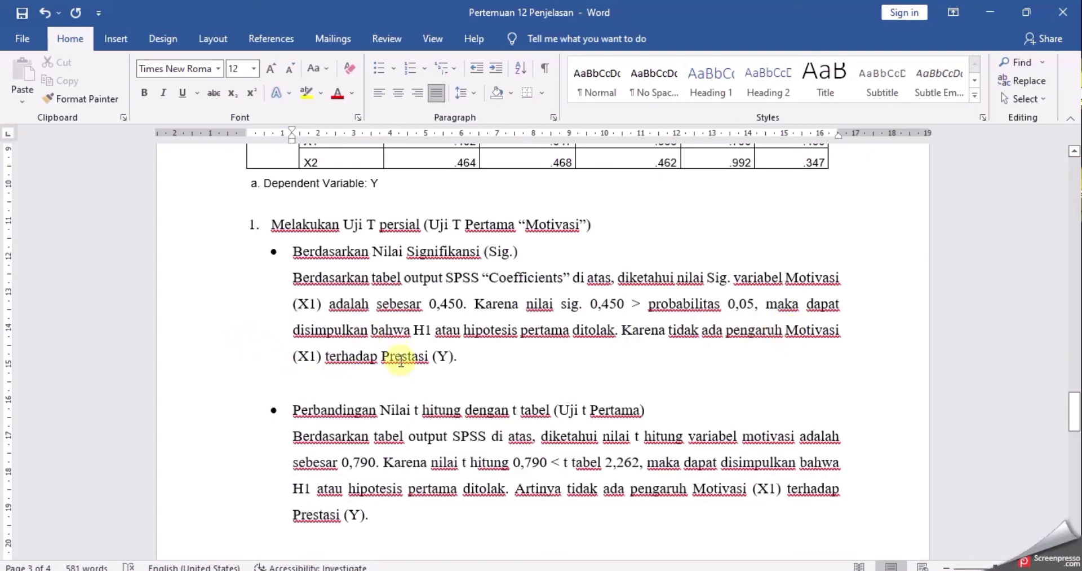
Remove the extra bullet before the Minat significance paragraph and correct "Moinat" to "Minat" in it
scroll(400, 368, down, 5)
scroll(395, 339, down, 10)
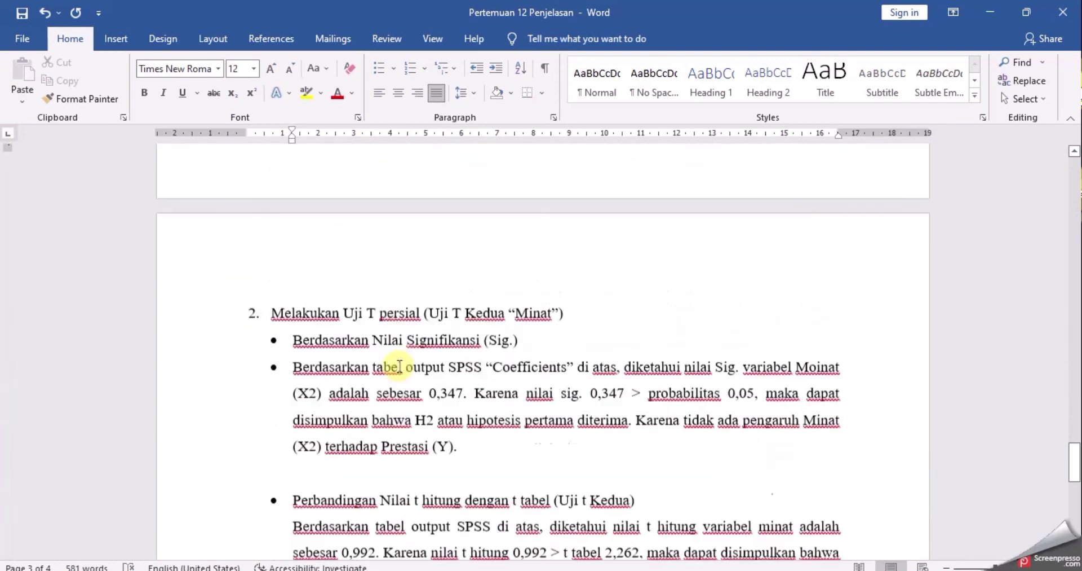
scroll(391, 361, up, 1)
scroll(390, 364, up, 1)
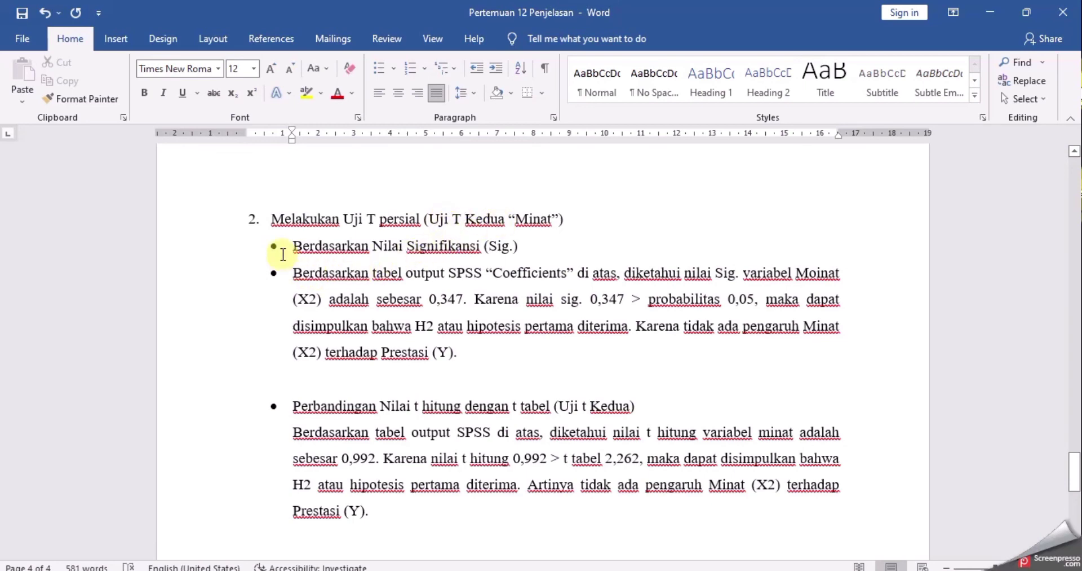
click(290, 272)
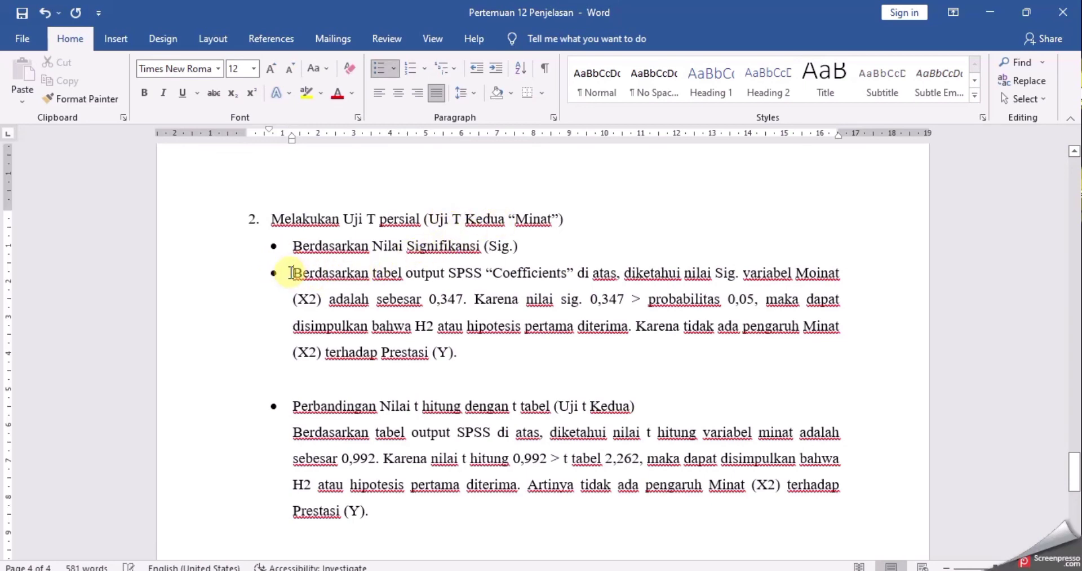
key(BackSpace)
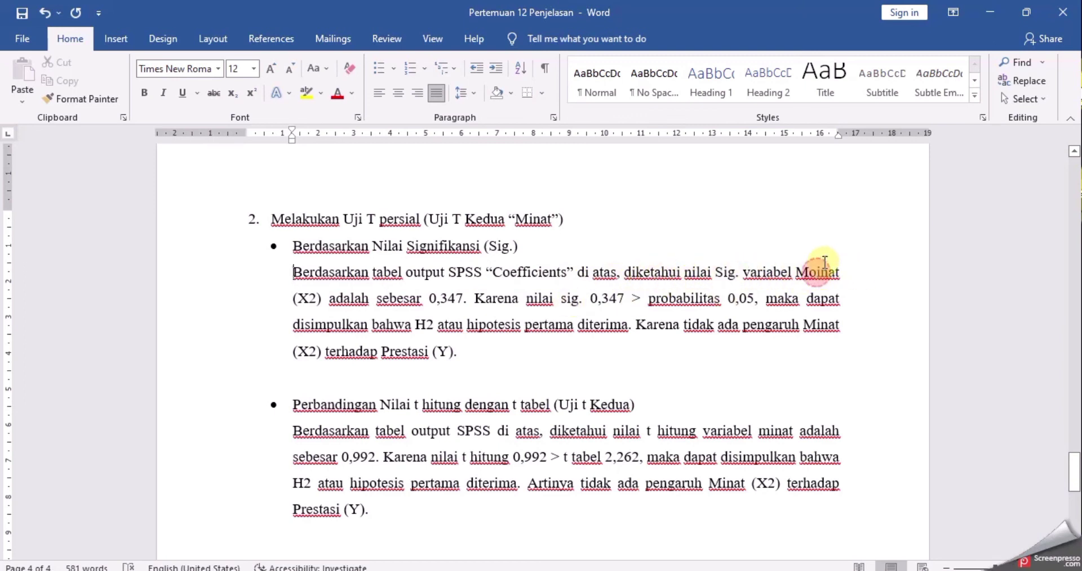
click(810, 272)
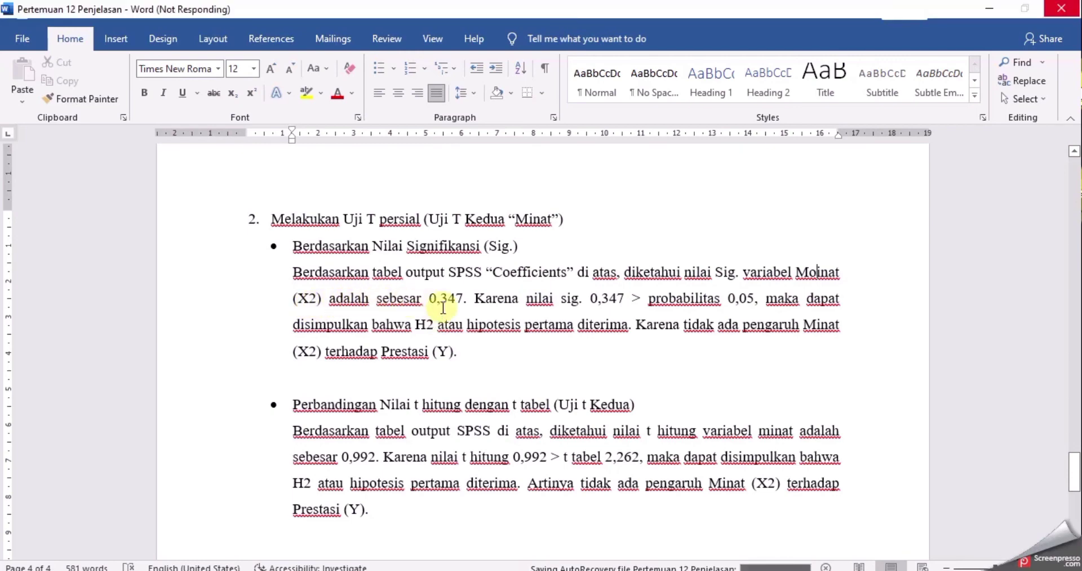
key(BackSpace)
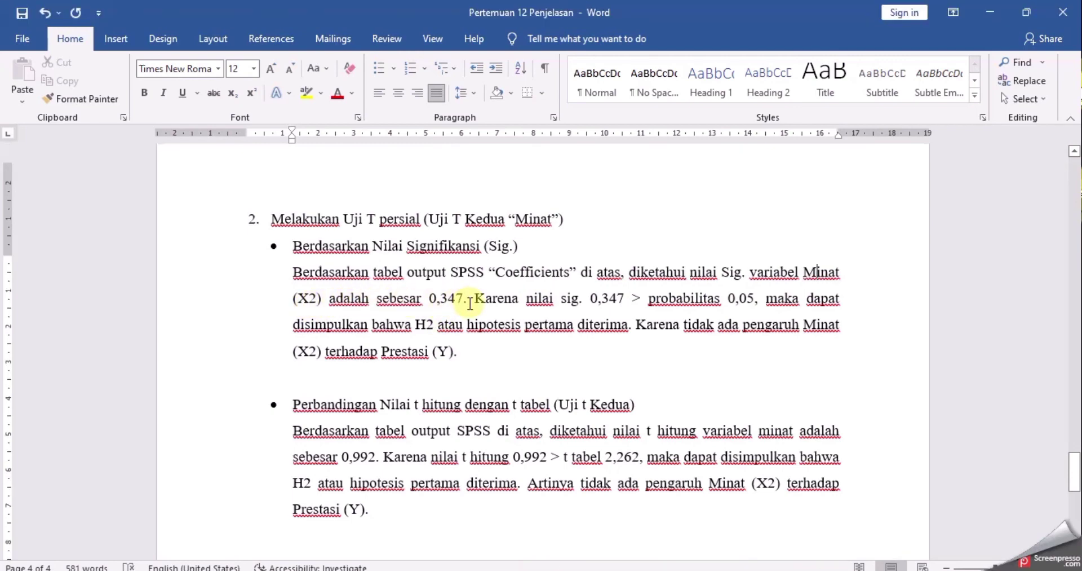
Examine the X2 row of the Coefficients table, including its Sig. value
scroll(470, 304, up, 10)
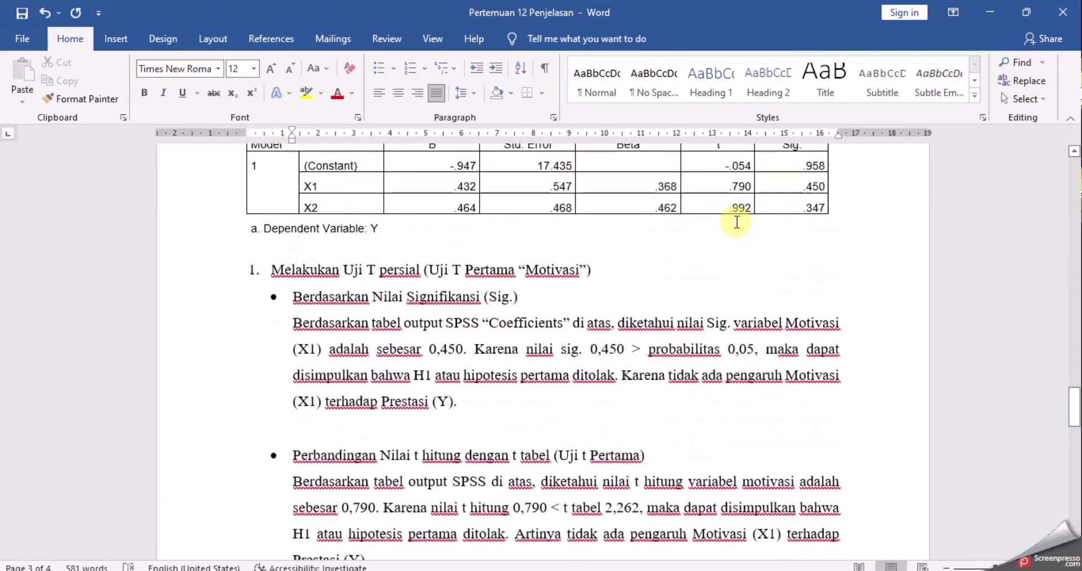
scroll(808, 210, up, 1)
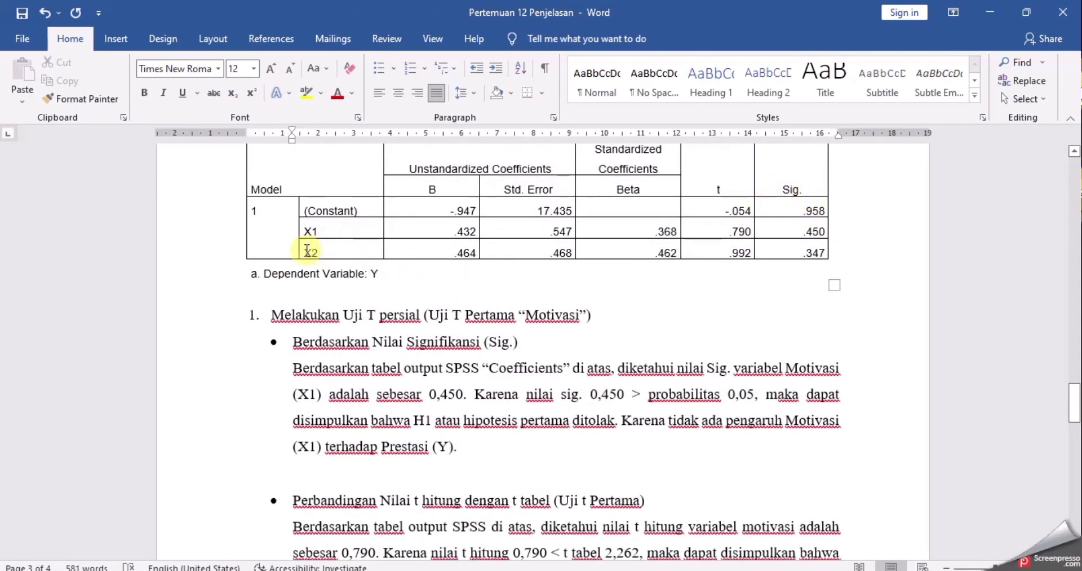
drag(308, 251, 801, 252)
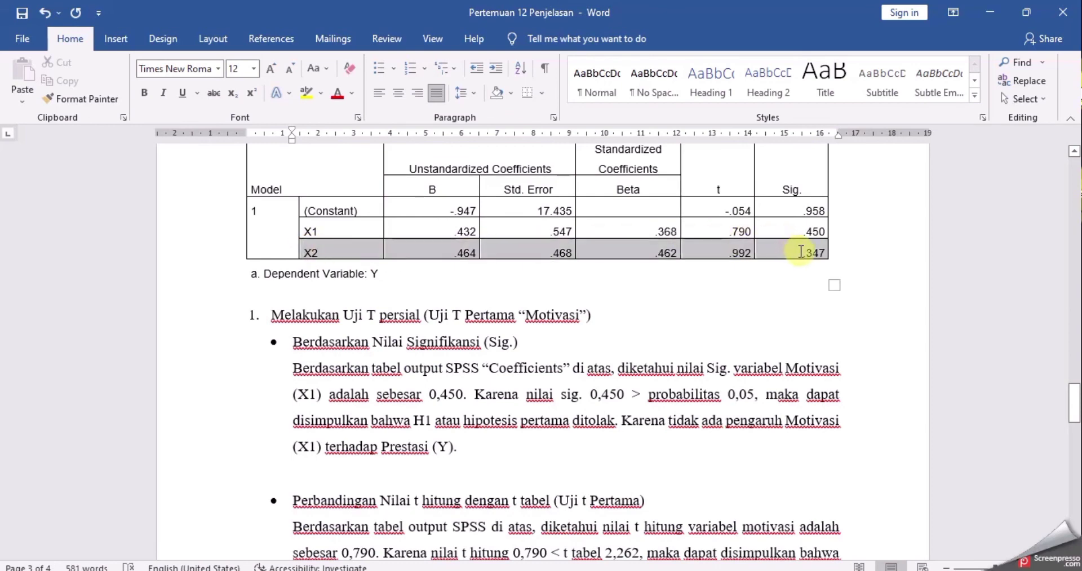
click(802, 251)
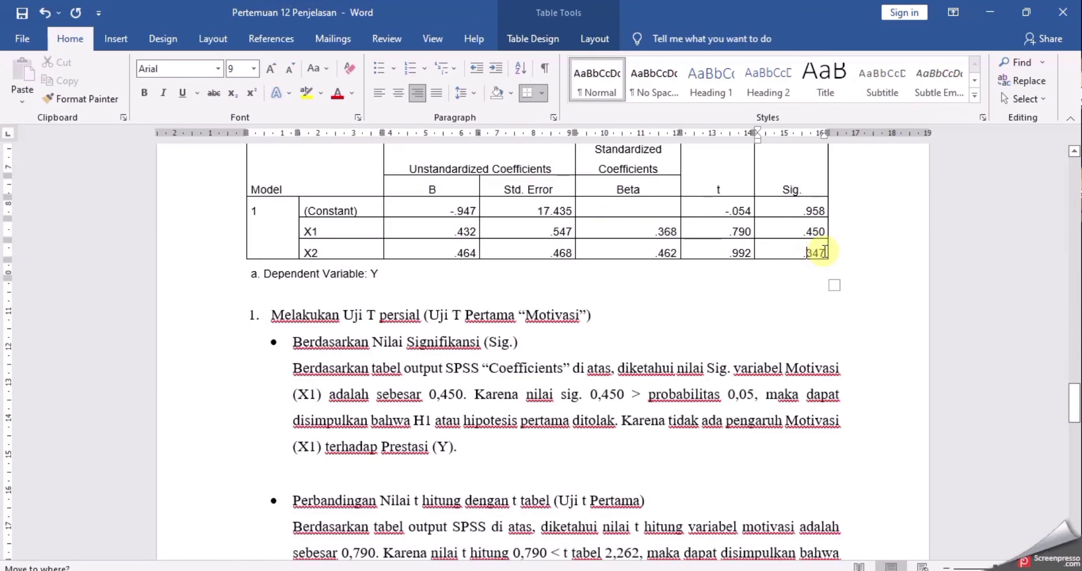
Replace "pertama" with "kedua" after "H2 atau hipotesis" in the Minat significance paragraph
scroll(822, 250, down, 10)
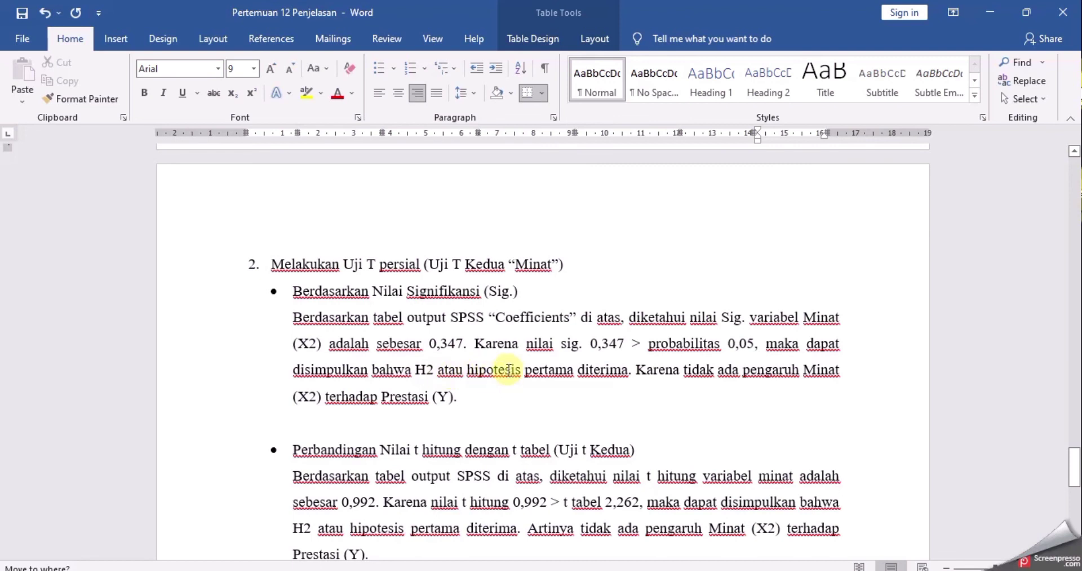
click(573, 371)
key(BackSpace)
key(BackSpace)
key(BackSpace)
key(BackSpace)
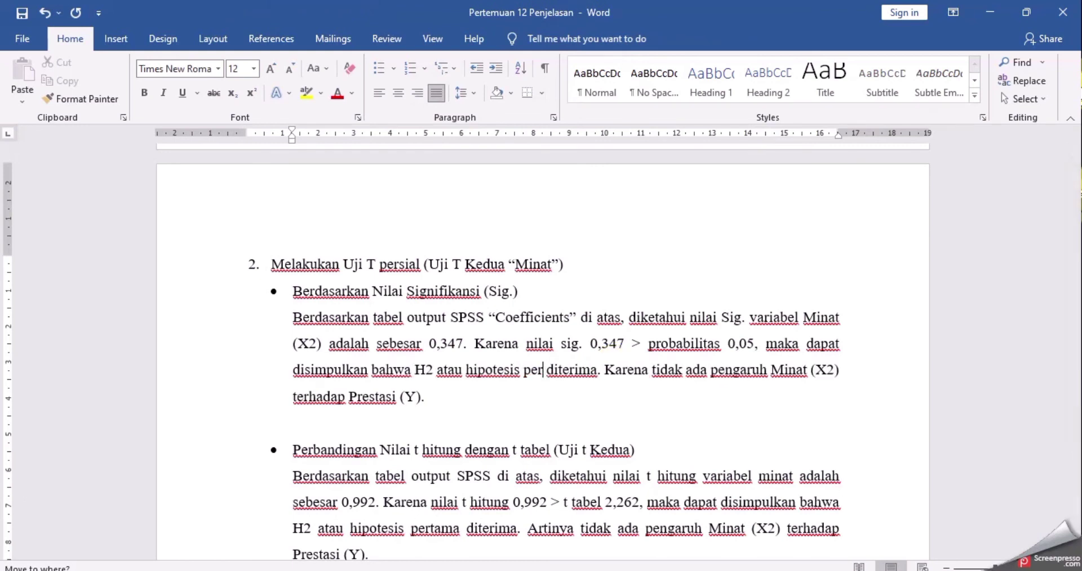
key(BackSpace)
key(BackSpace)
key(BackSpace)
text(KEDUA)
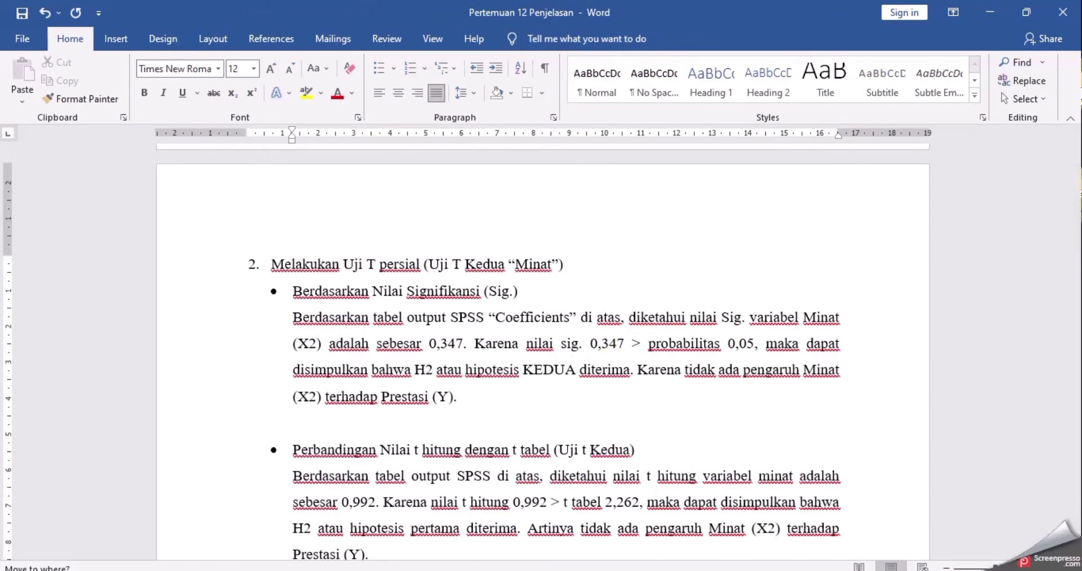
key(BackSpace)
key(BackSpace)
key(BackSpace)
key(BackSpace)
key(BackSpace)
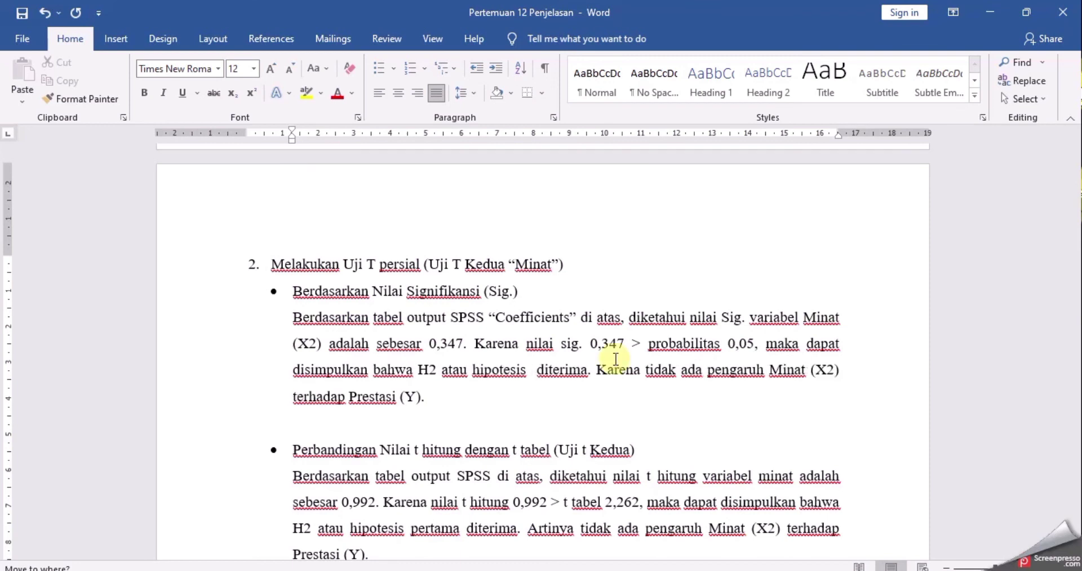
text(kedua)
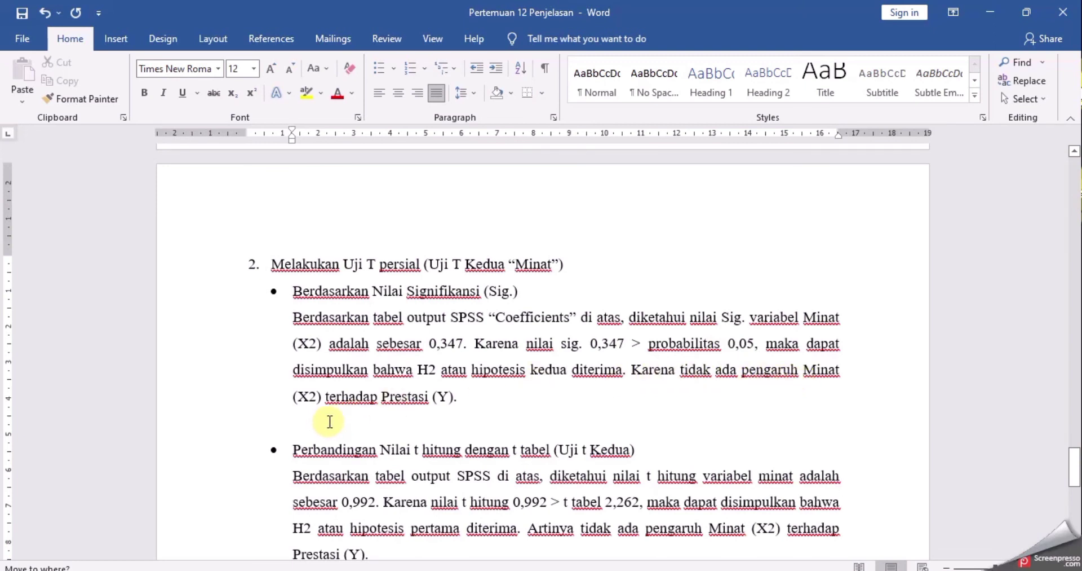
scroll(389, 403, down, 2)
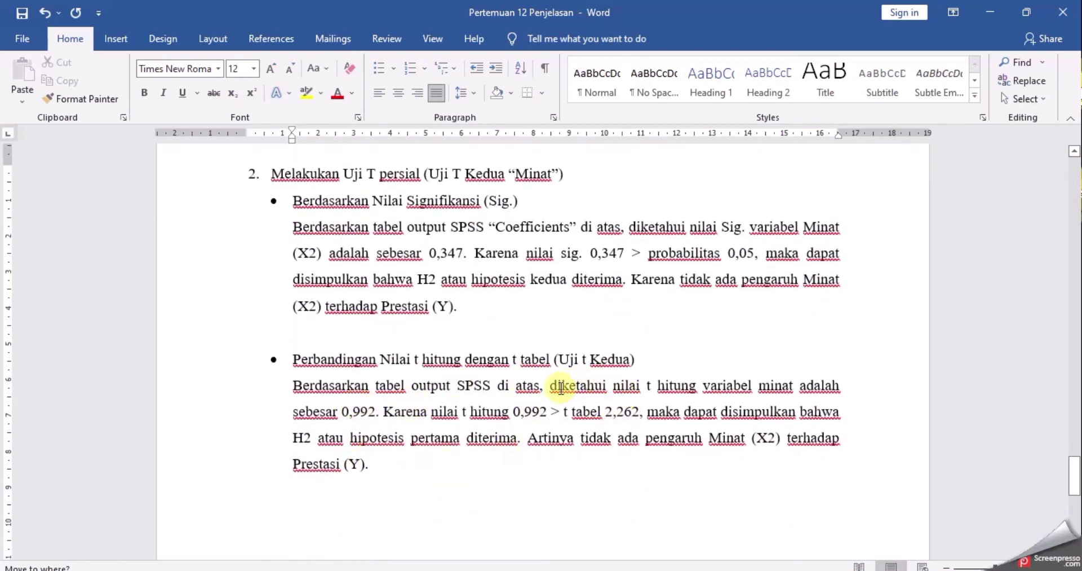
Review the Coefficients and ANOVA tables together with the F test explanations and the Motivasi T test paragraphs
scroll(561, 388, up, 5)
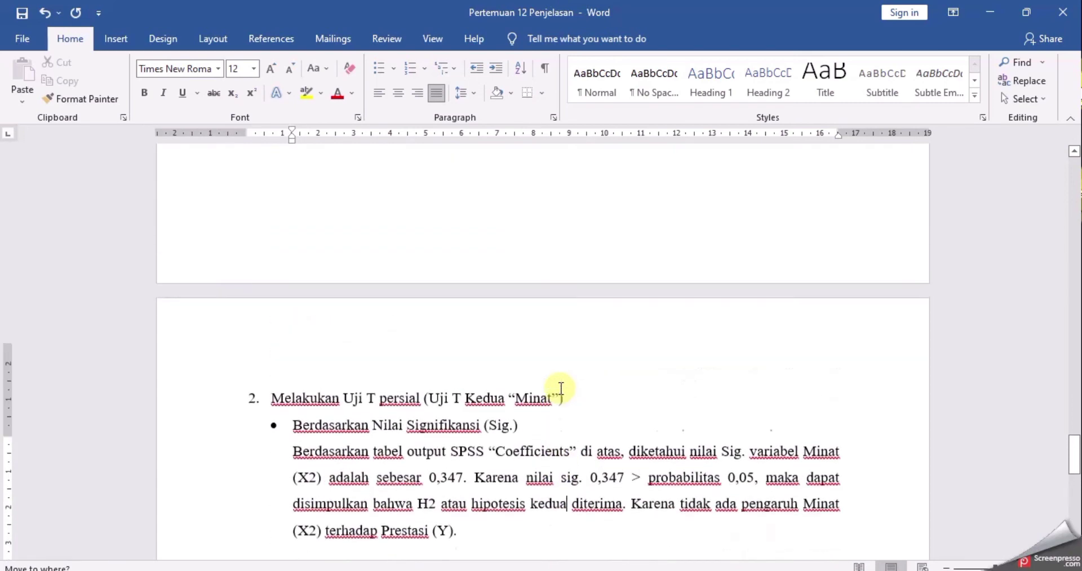
scroll(561, 388, up, 15)
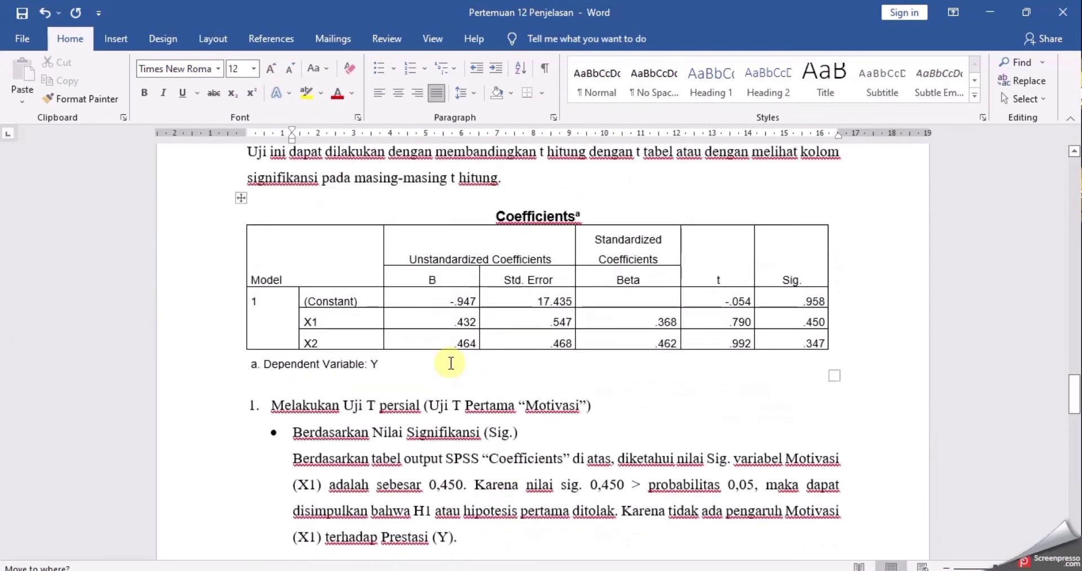
scroll(451, 362, up, 2)
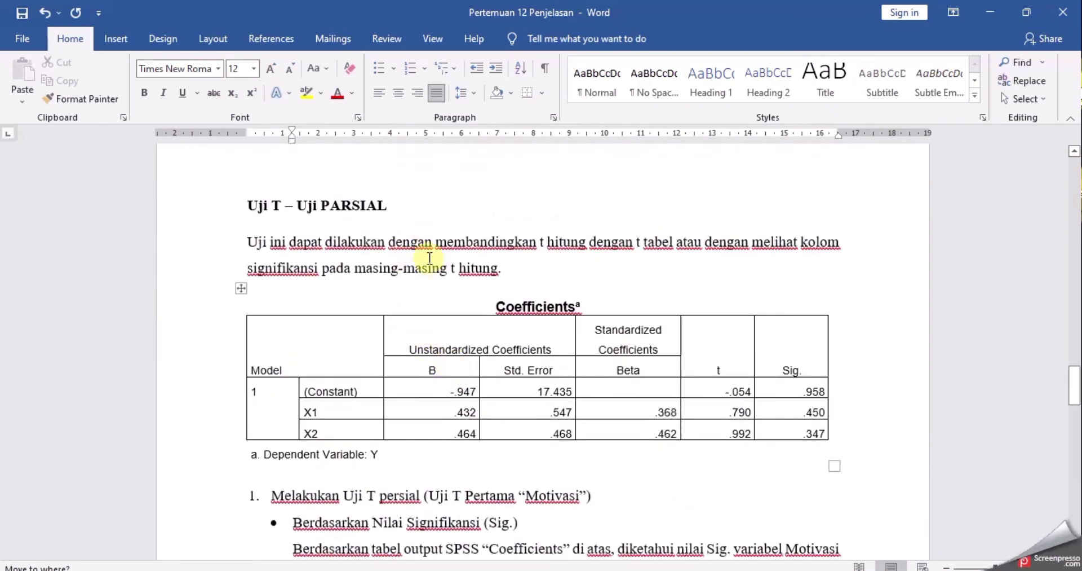
scroll(378, 286, up, 7)
scroll(378, 286, up, 8)
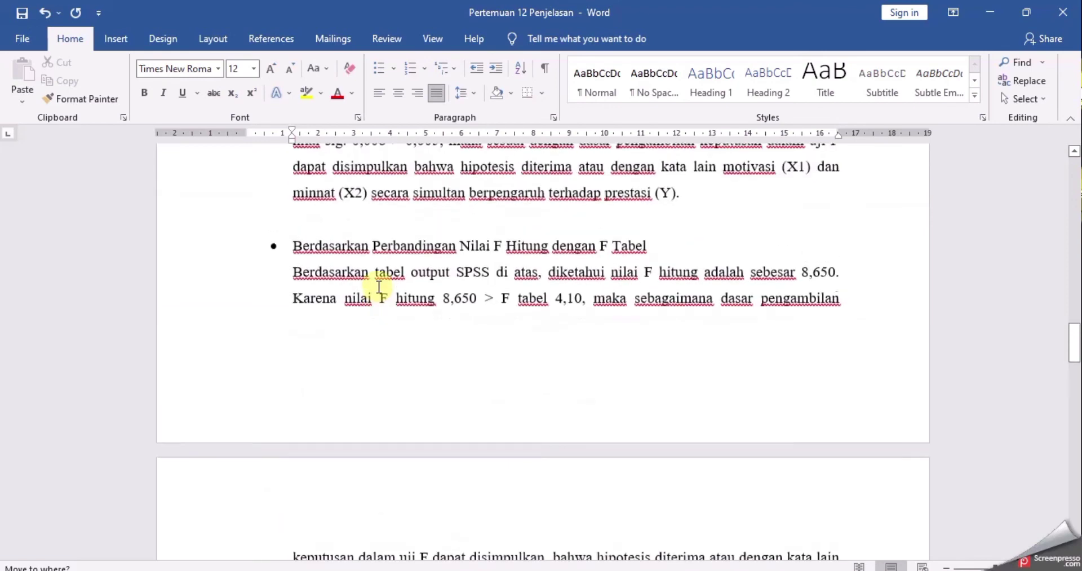
scroll(381, 282, up, 2)
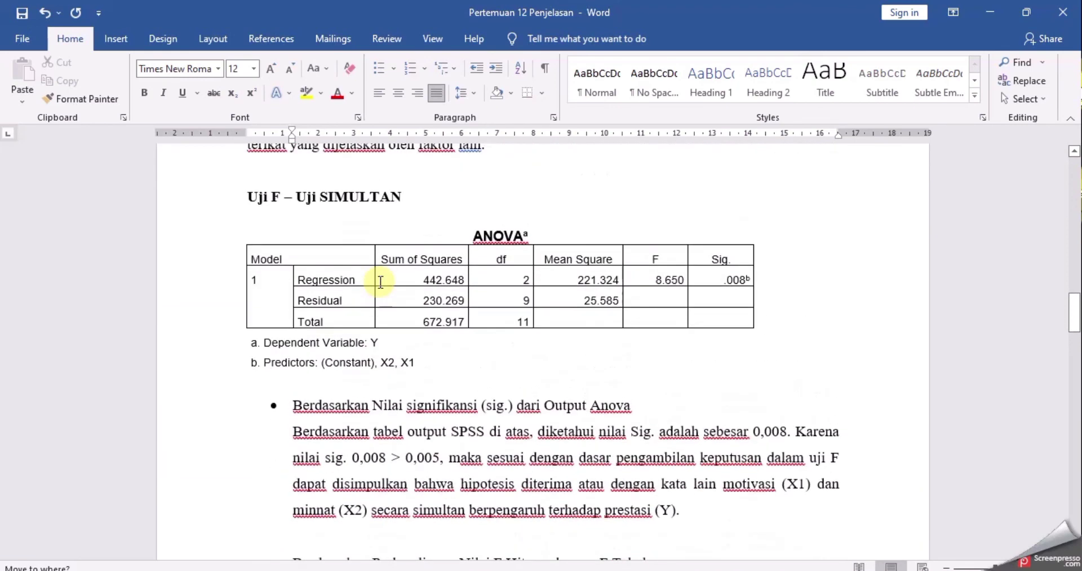
scroll(381, 282, down, 7)
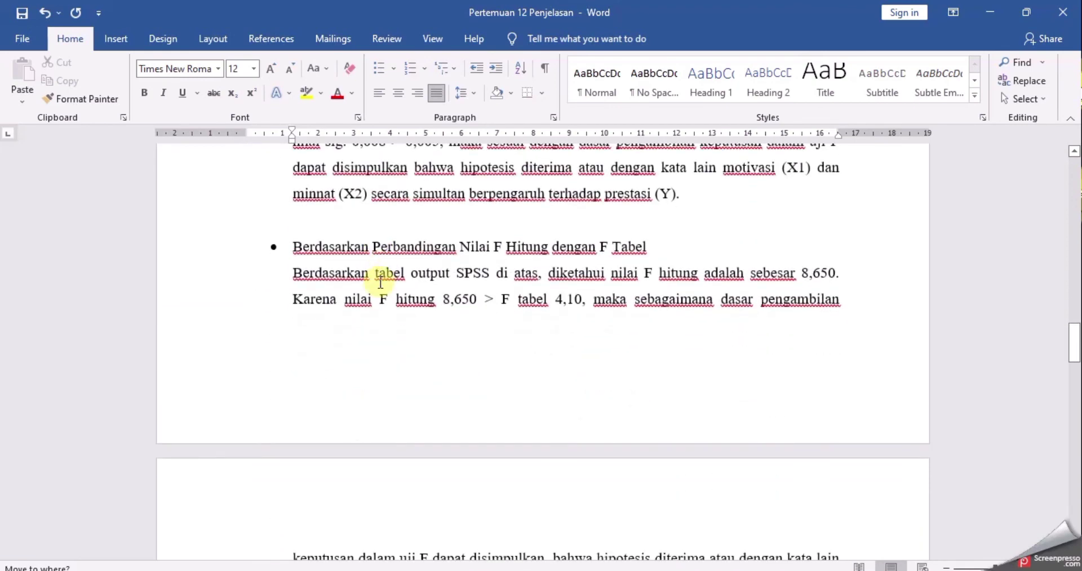
scroll(381, 282, down, 20)
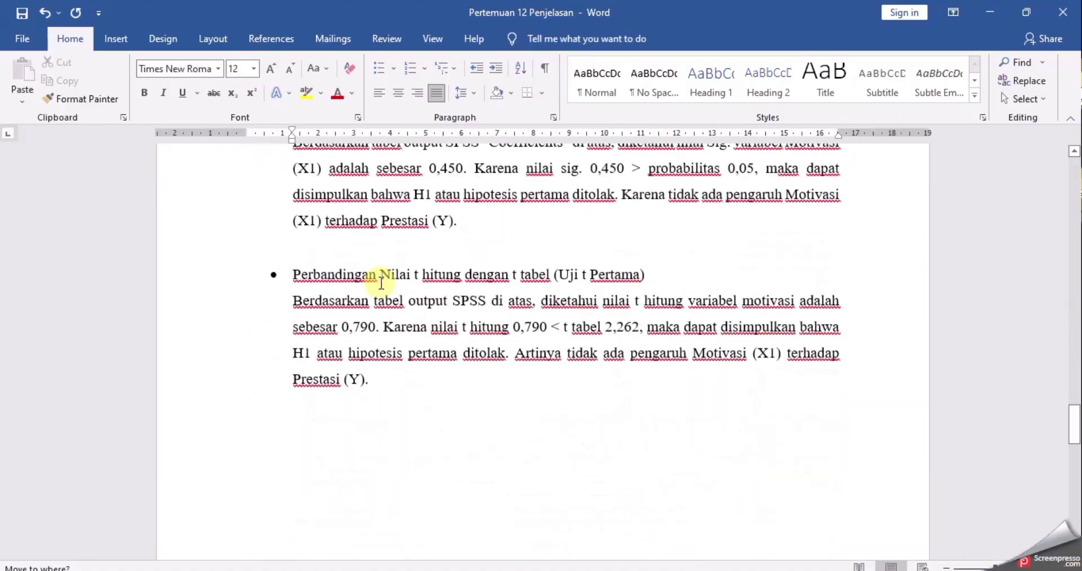